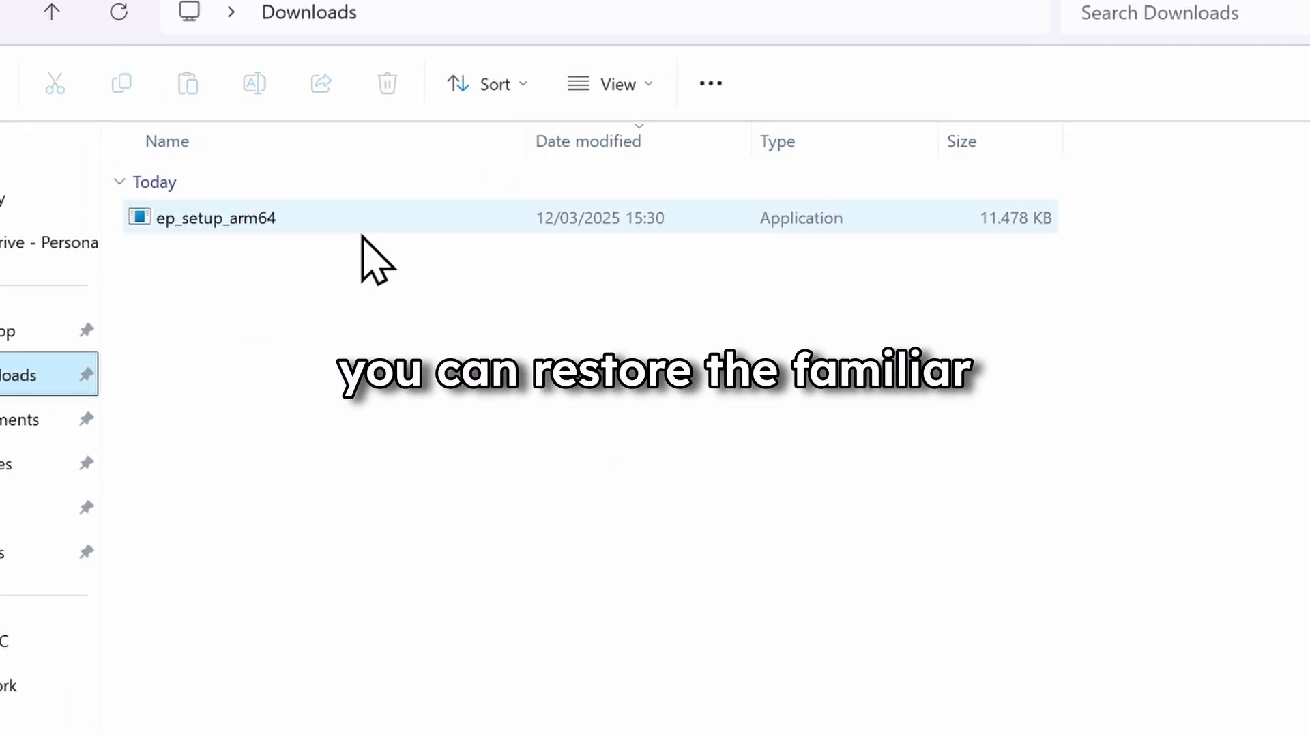
Step: Launch the ep_setup_arm64 ExplorerPatcher installer from Downloads
double_click(374, 229)
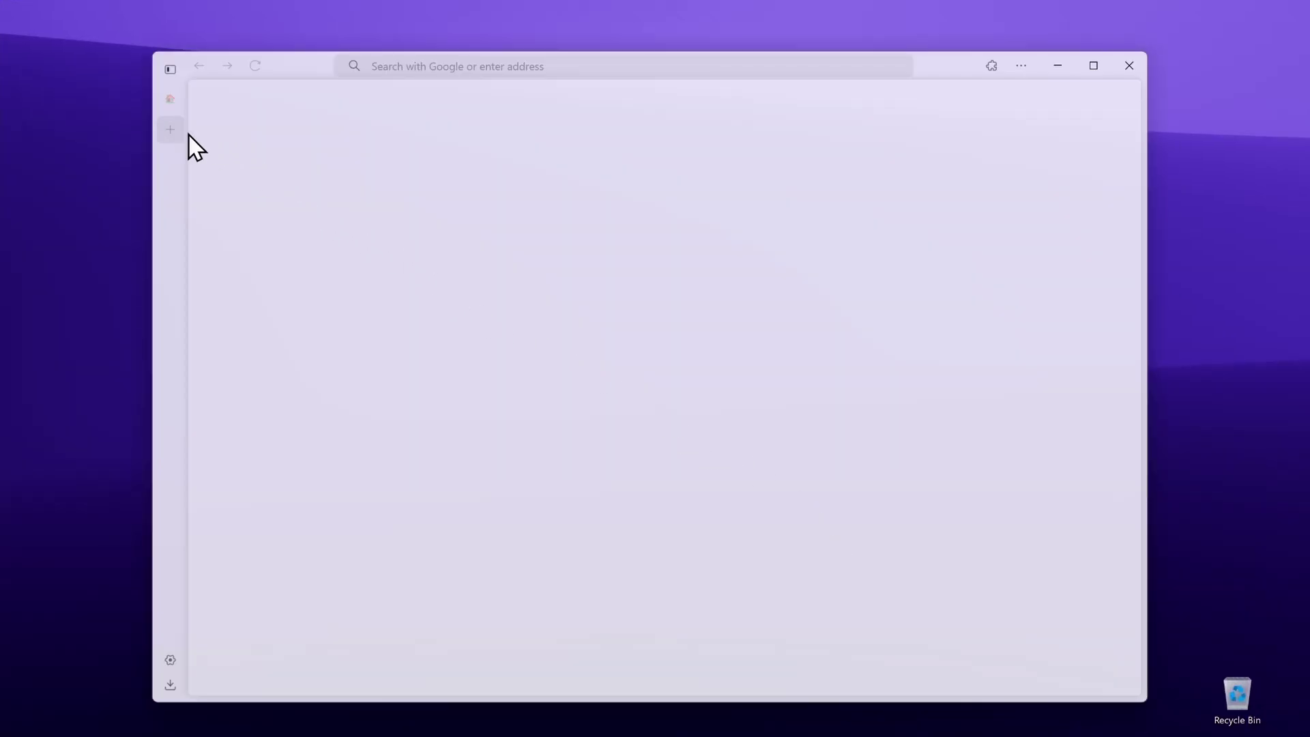
Step: Search Google for 'explorer patcher' and open the valinet/ExplorerPatcher GitHub repository page
left_click(171, 129)
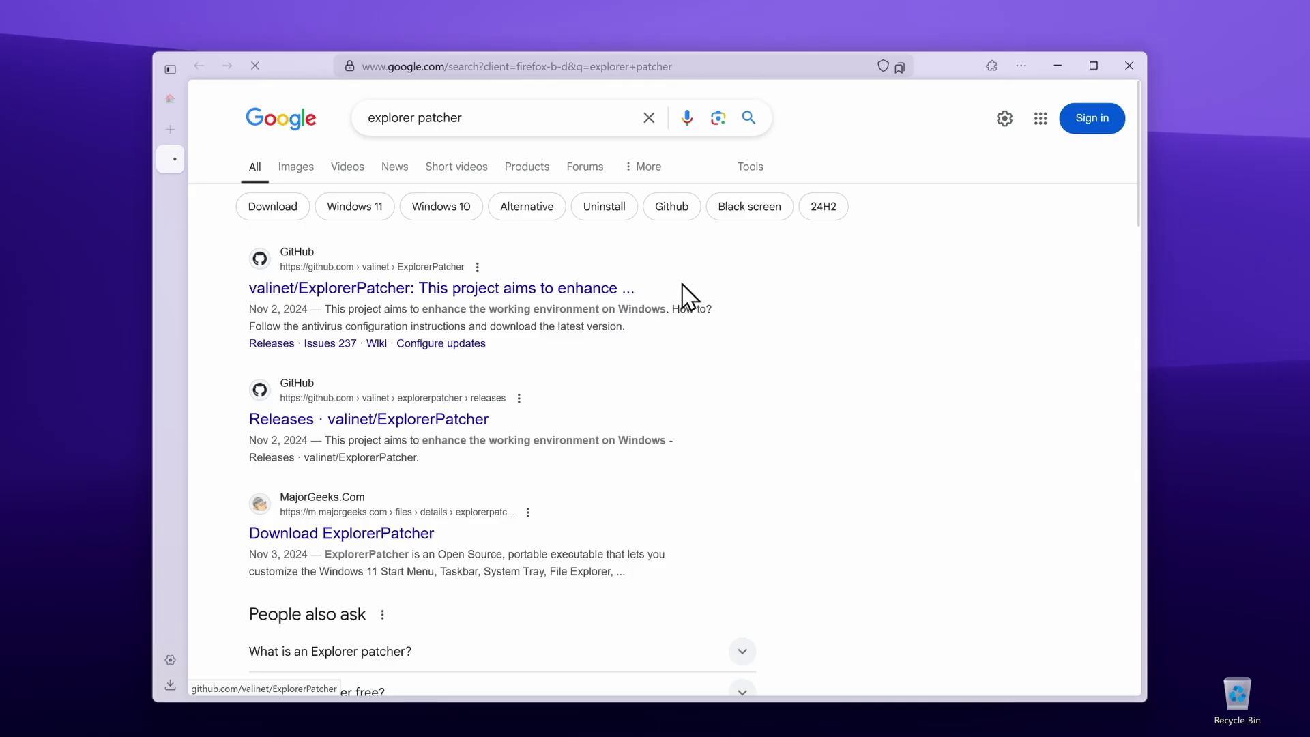
left_click(701, 281)
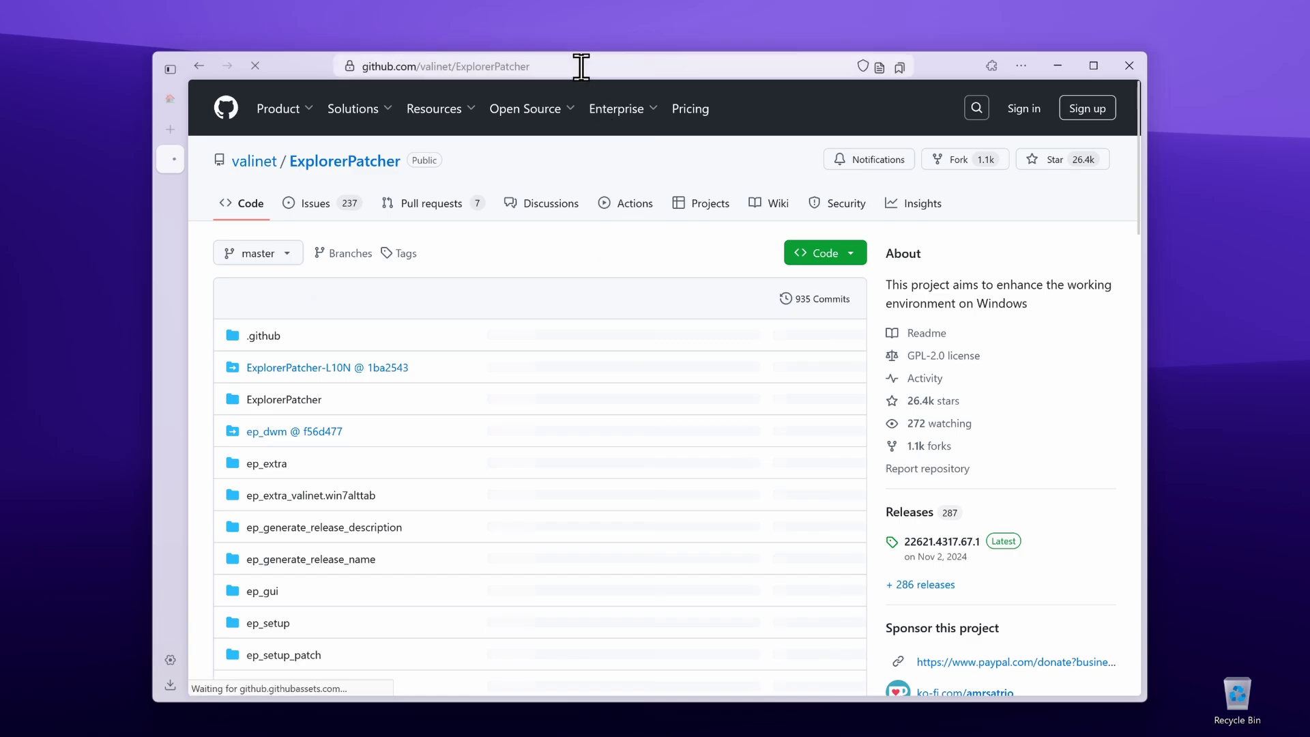
left_click(584, 66)
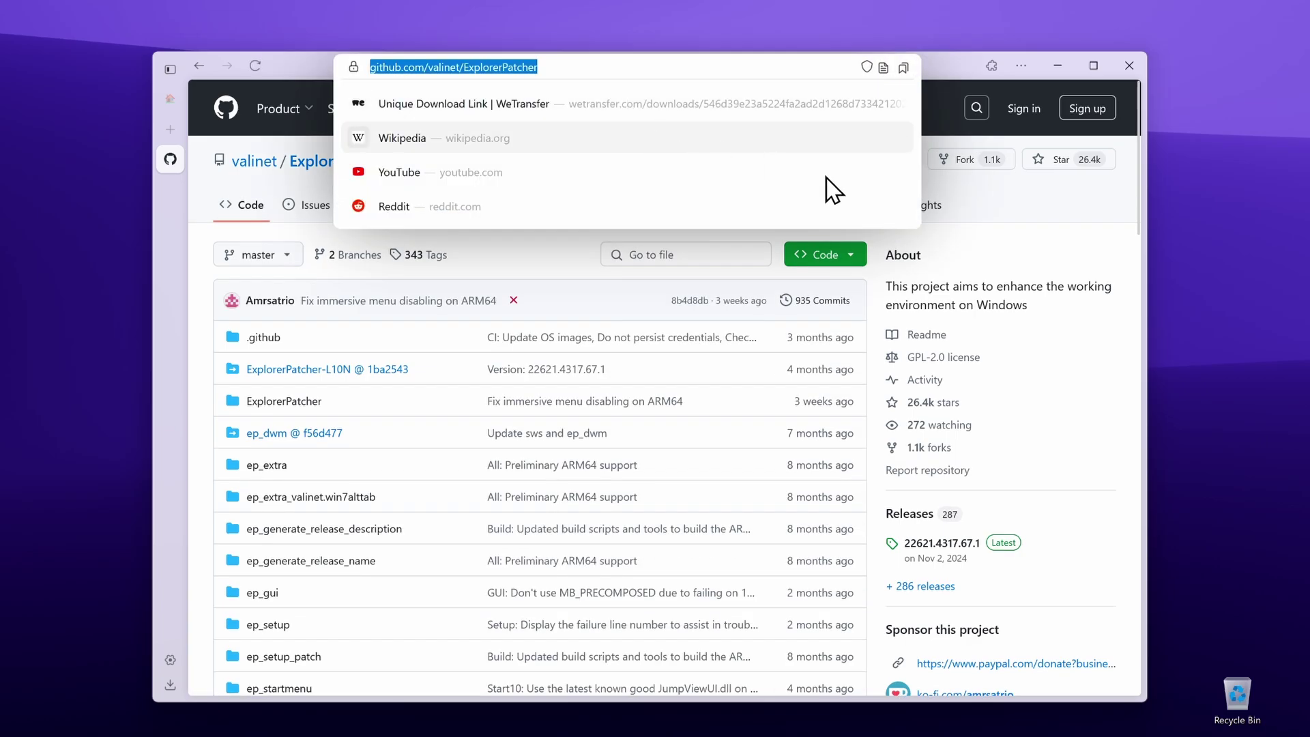
left_click(976, 240)
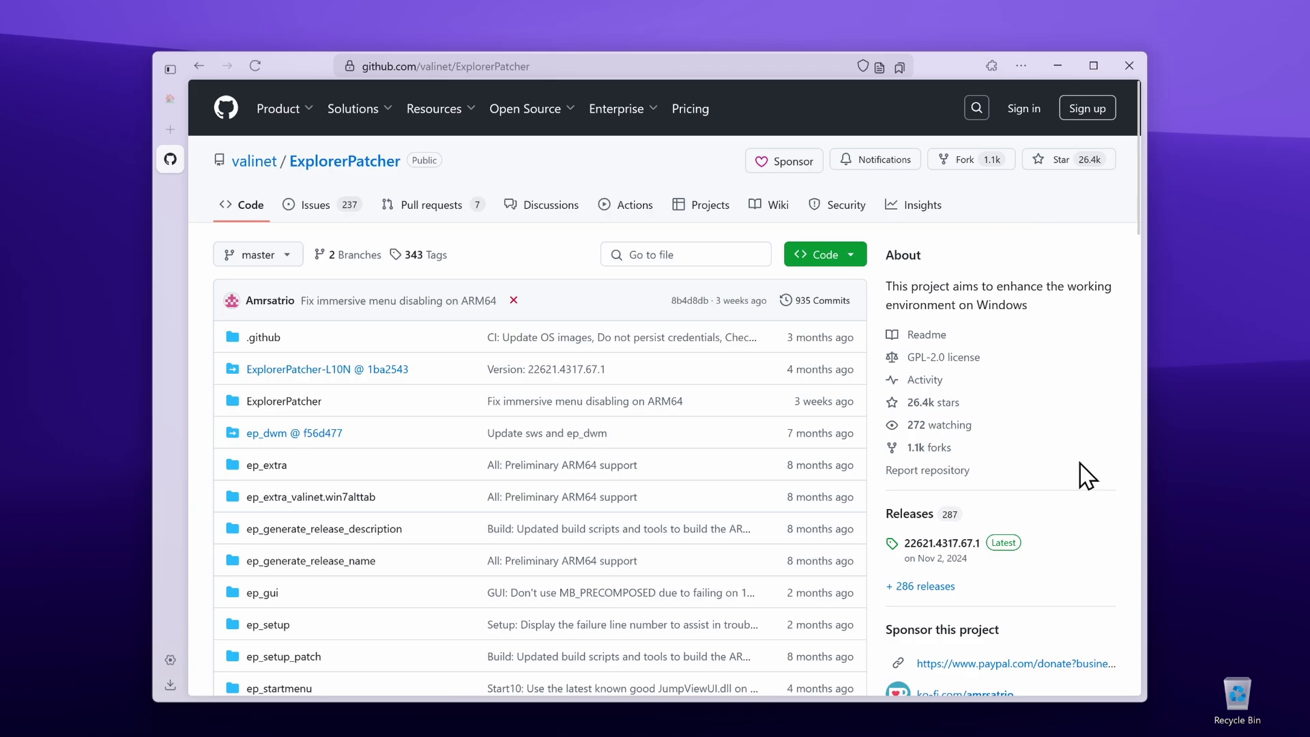
Step: Open the ExplorerPatcher releases, scroll the notes, and highlight the 'Flags from Microsoft…' sentence
left_click(929, 517)
scroll(744, 321, "down", 10)
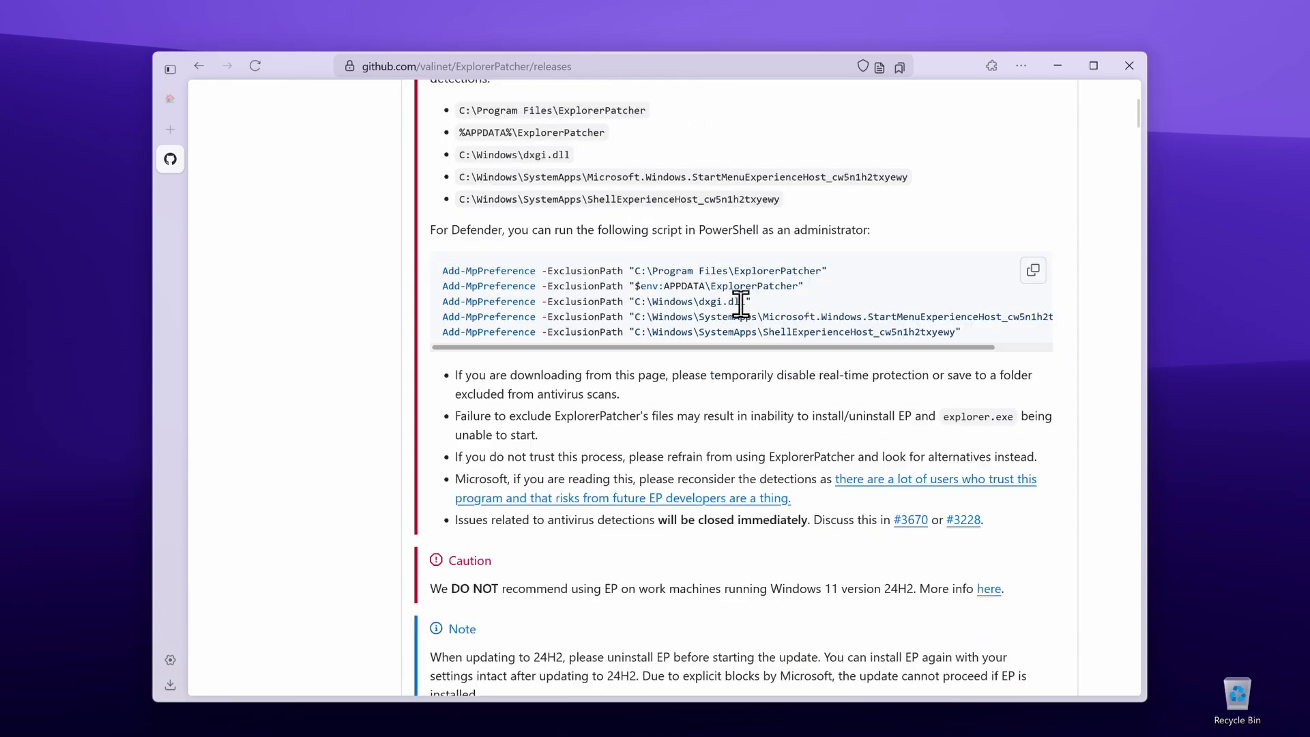
scroll(742, 304, "down", 5)
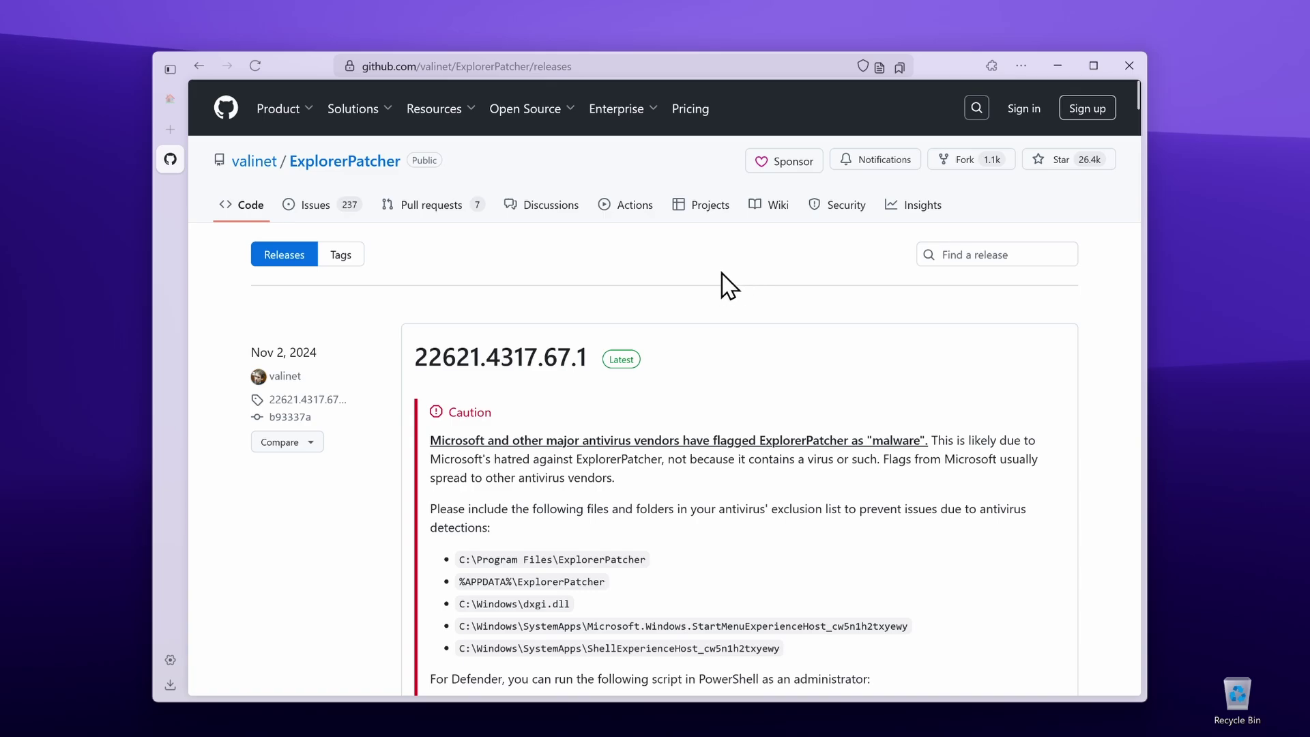
scroll(732, 286, "down", 3)
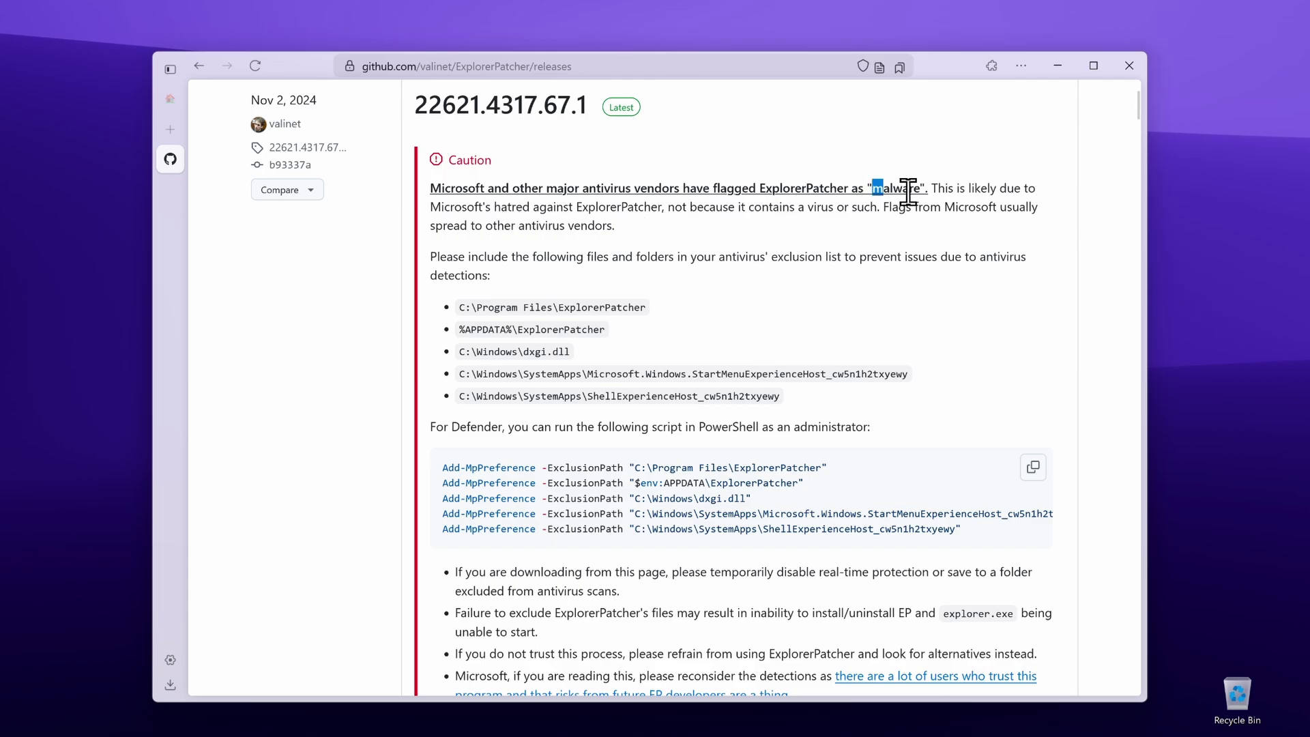
left_click_drag(863, 207, 616, 225)
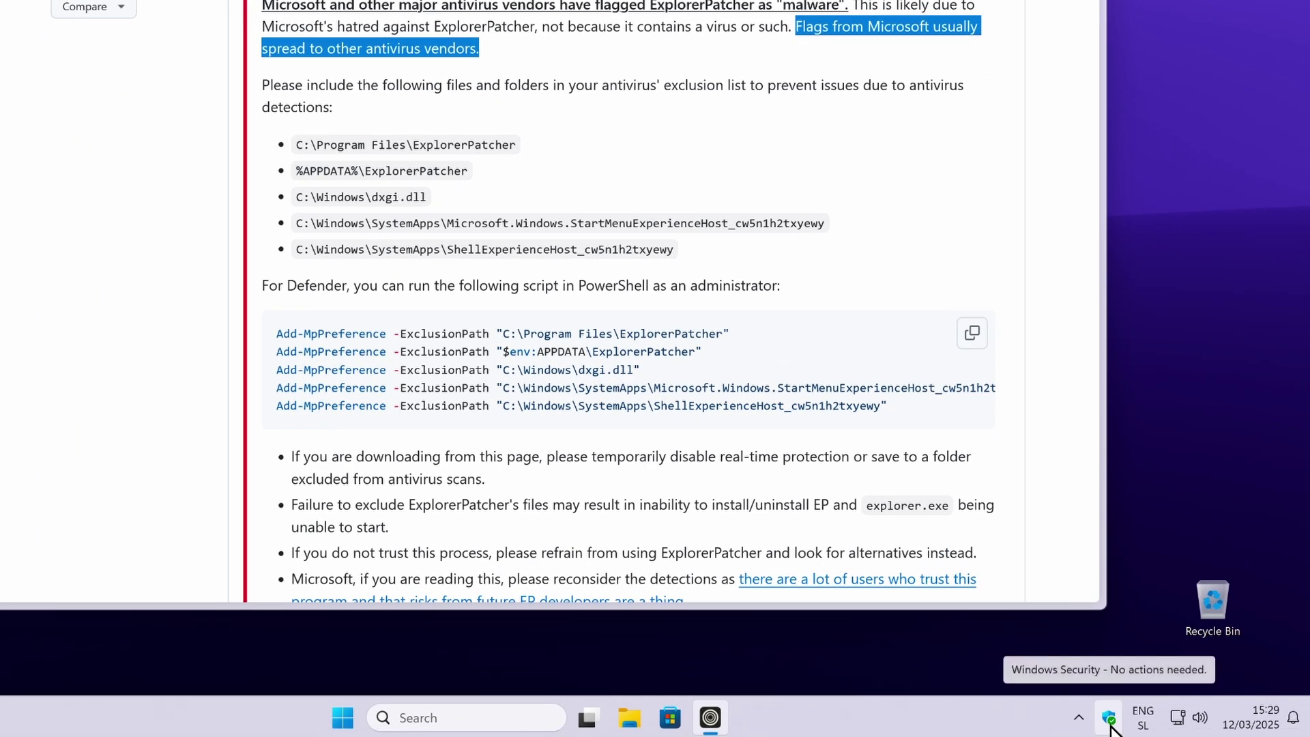
Step: Turn off Windows Security real-time protection, approving the admin prompt, then close Windows Security
right_click(1111, 726)
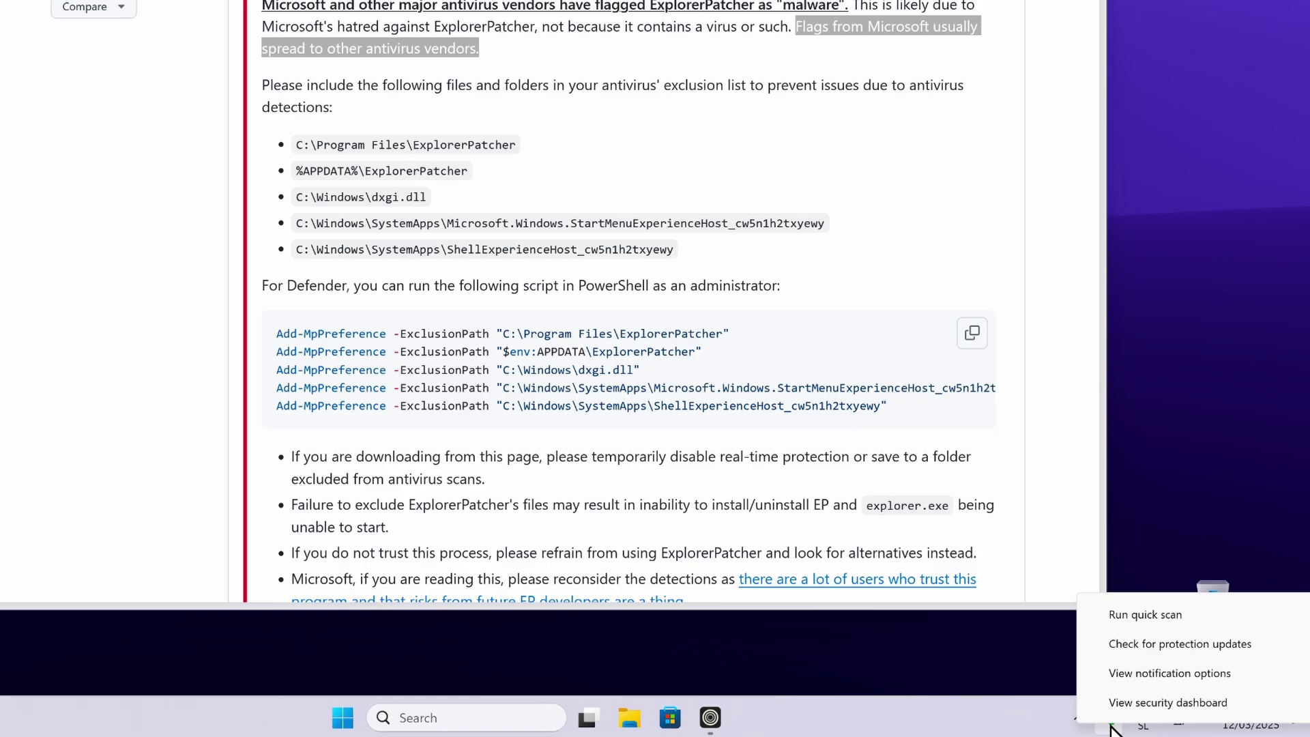
left_click(1154, 703)
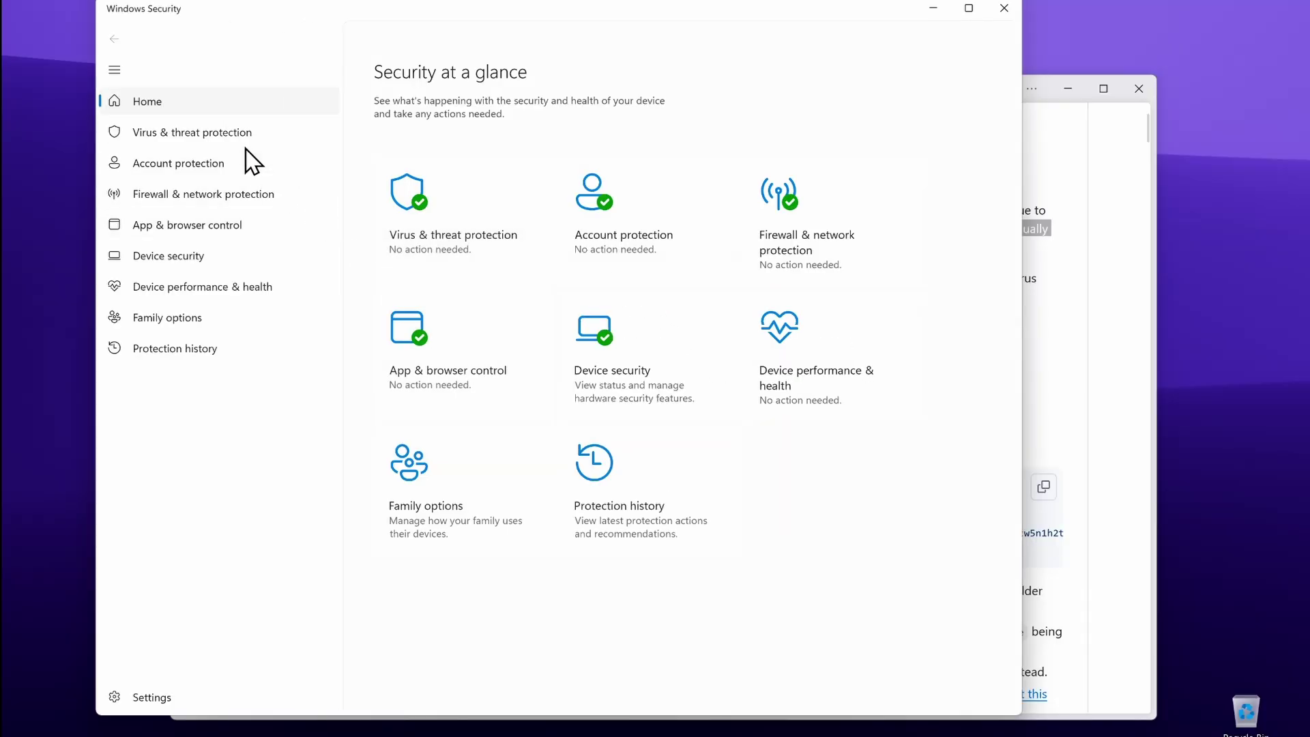
left_click(448, 193)
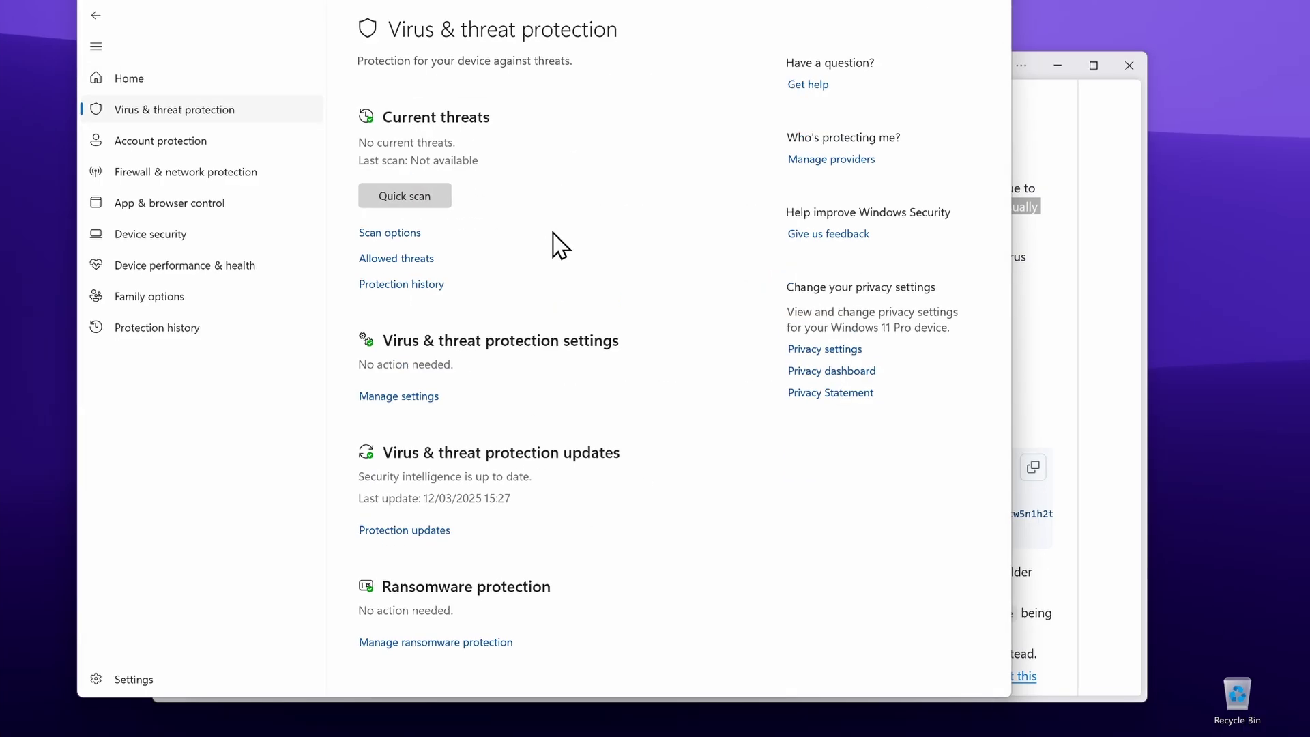
left_click(417, 397)
left_click(377, 219)
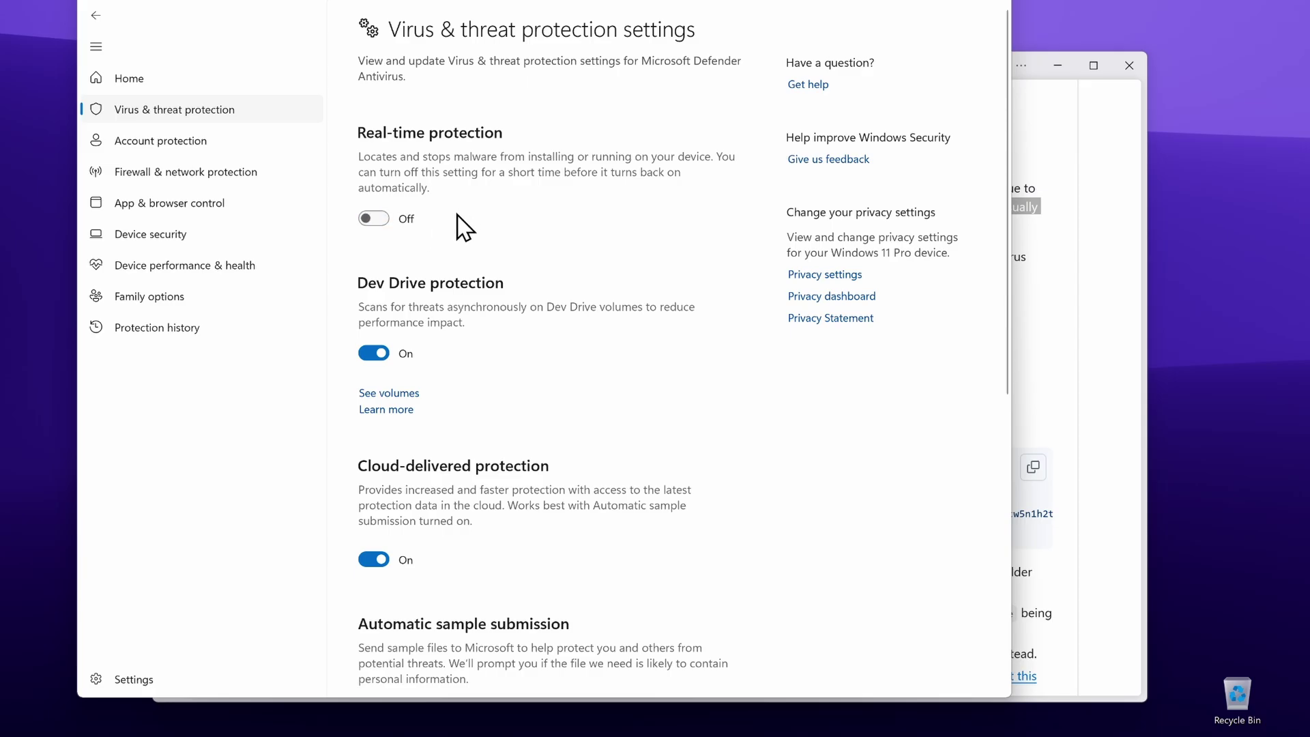
left_click(614, 505)
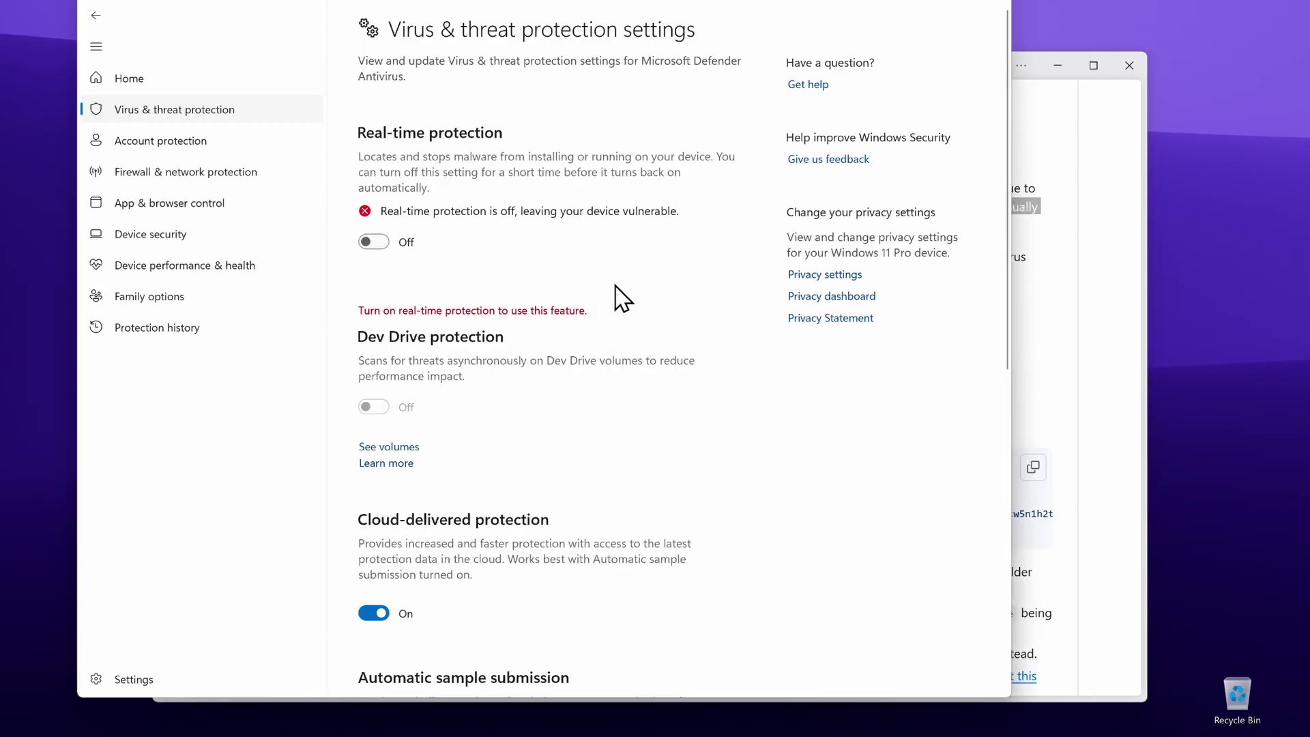
scroll(620, 295, "down", 5)
left_click(999, 7)
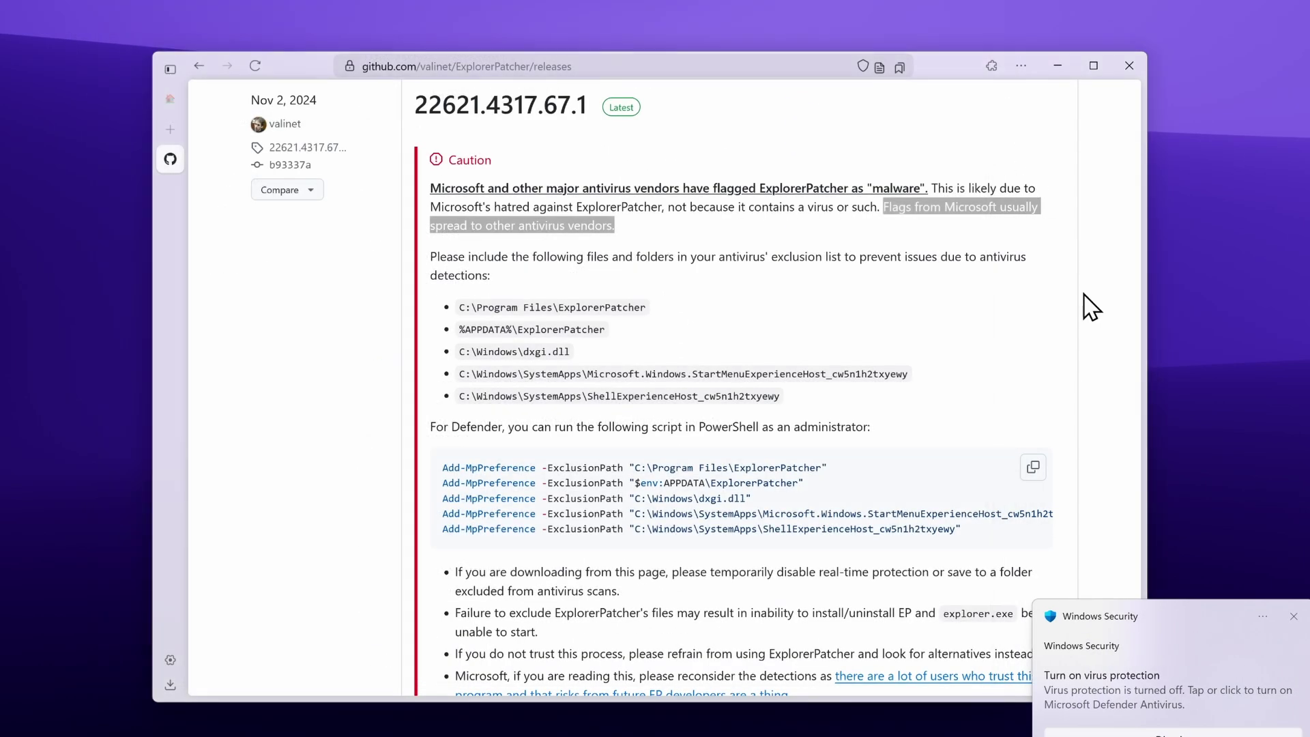
Step: Download and save ep_setup_arm64.exe from the latest release's Assets list
left_click(1293, 616)
left_click(816, 146)
scroll(784, 351, "down", 7)
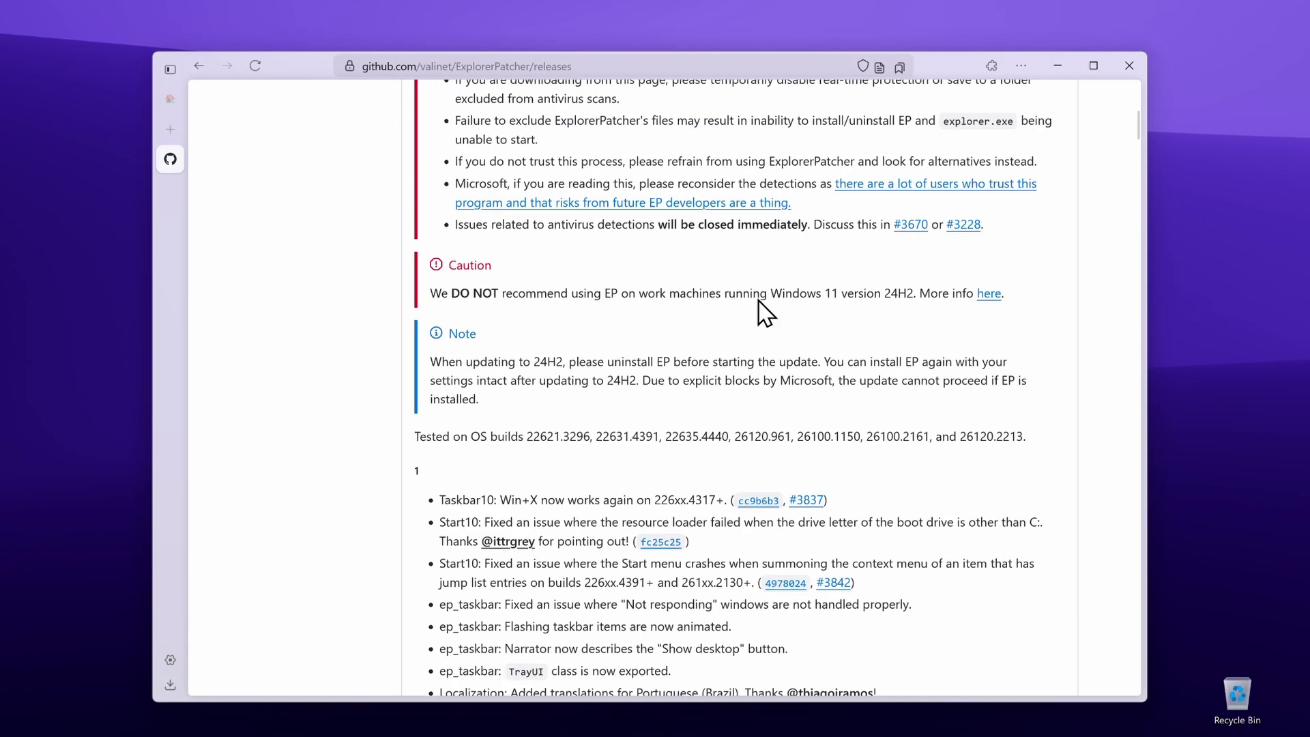
scroll(760, 300, "down", 9)
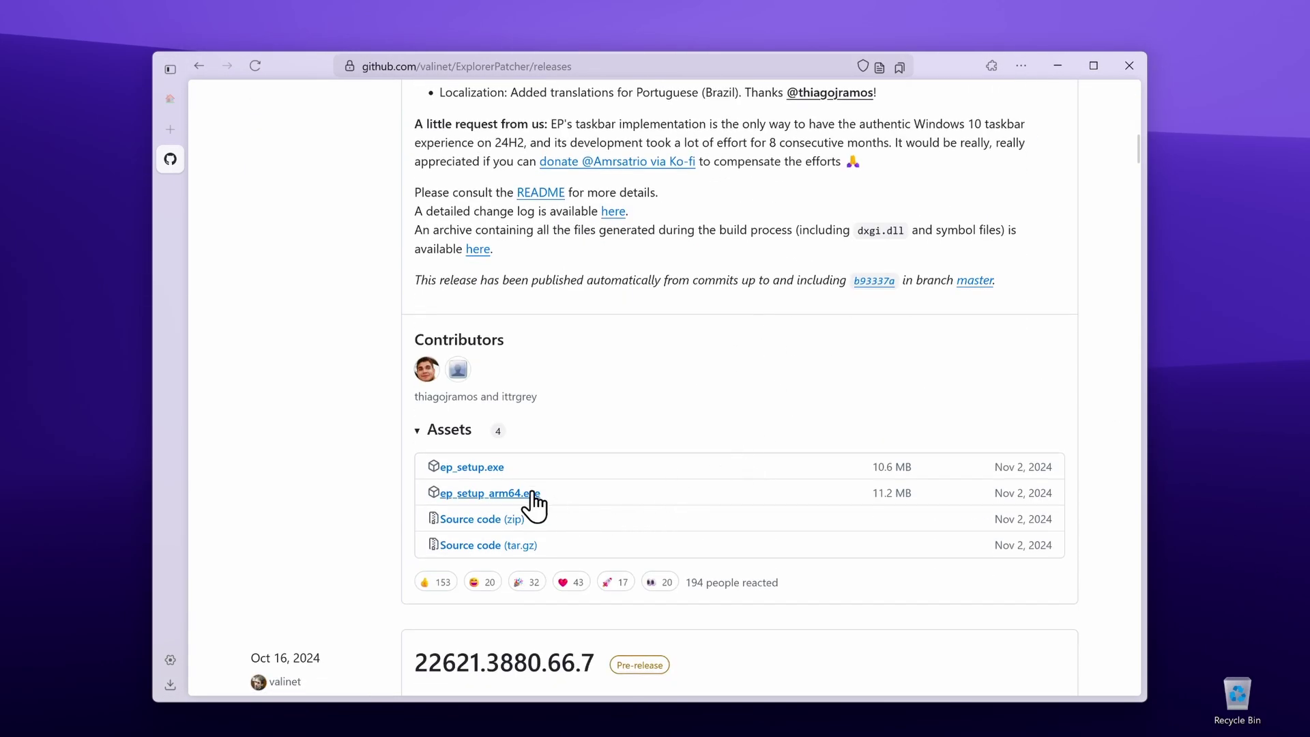
left_click(534, 494)
left_click(717, 440)
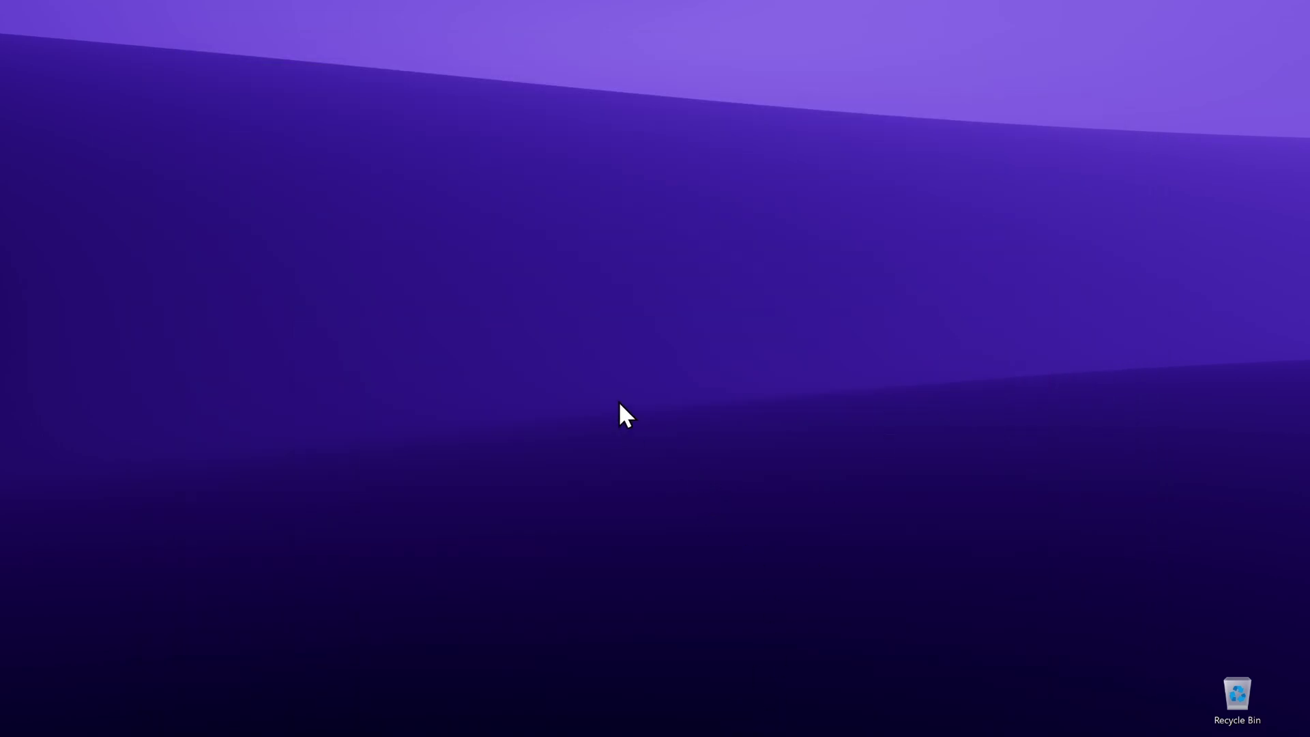
Step: Run ep_setup_arm64 from the Downloads folder in File Explorer to install ExplorerPatcher
key("super+e")
left_click(300, 381)
double_click(488, 298)
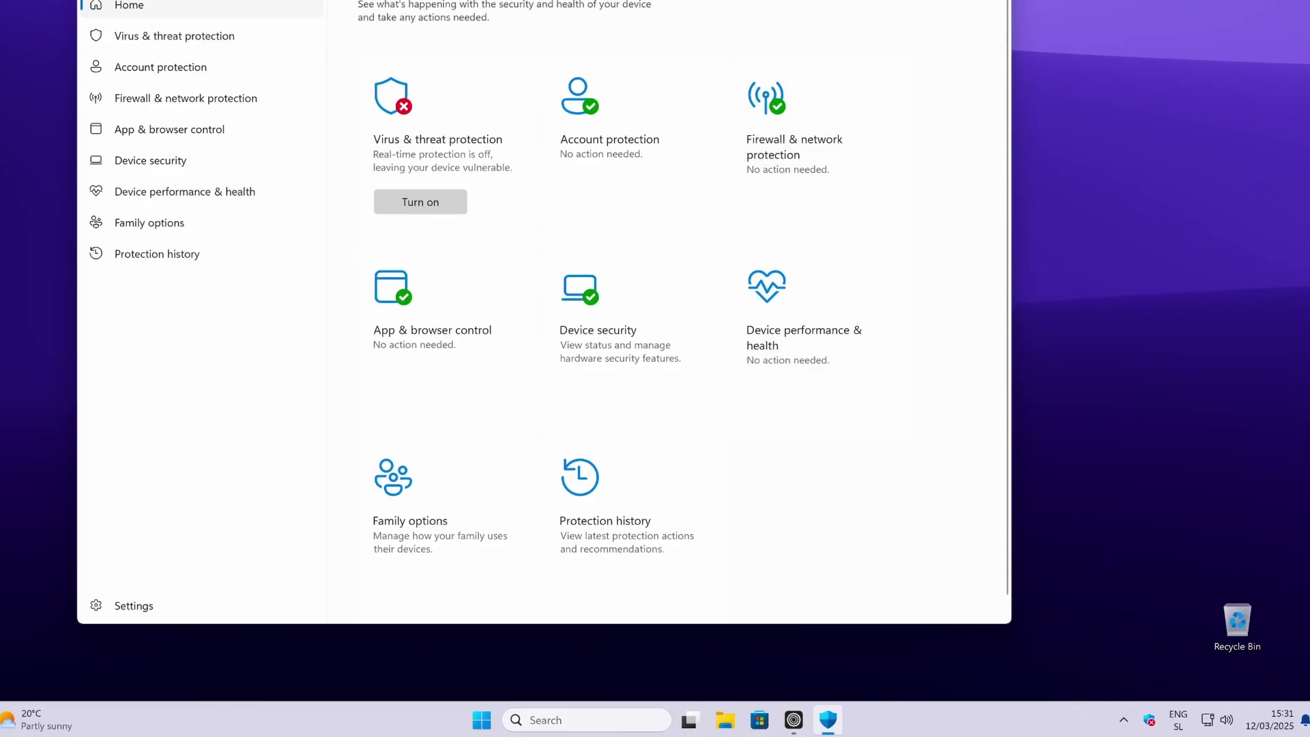
key("alt+F4")
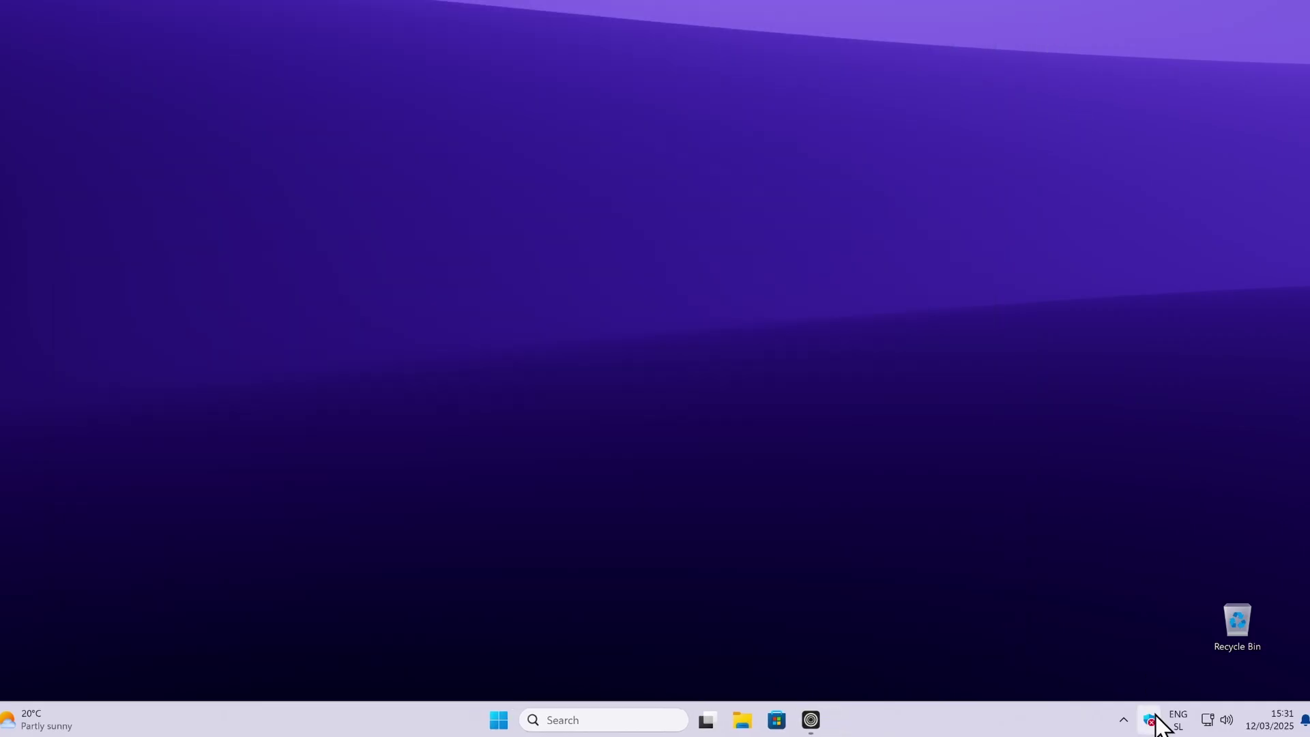
Step: Switch Windows Security real-time protection back on, approve the admin prompt, and close it
left_click(1150, 722)
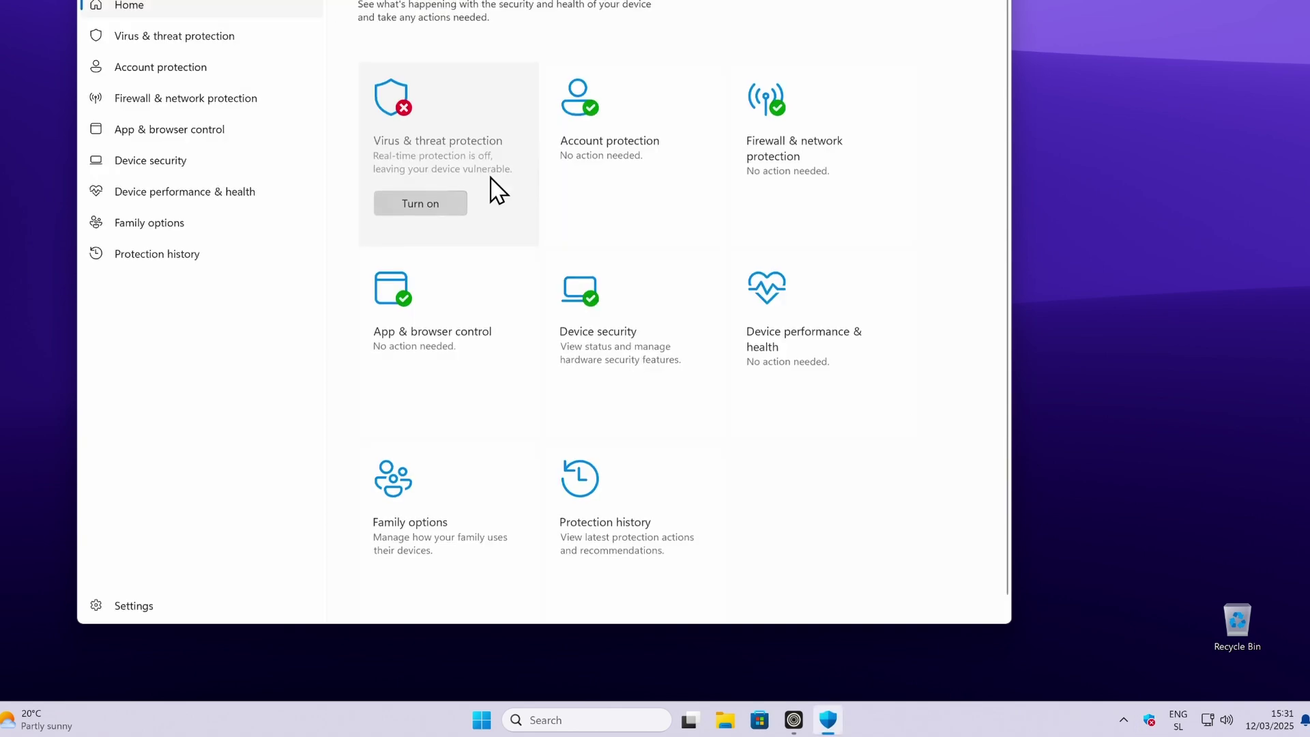
left_click(456, 129)
left_click(427, 326)
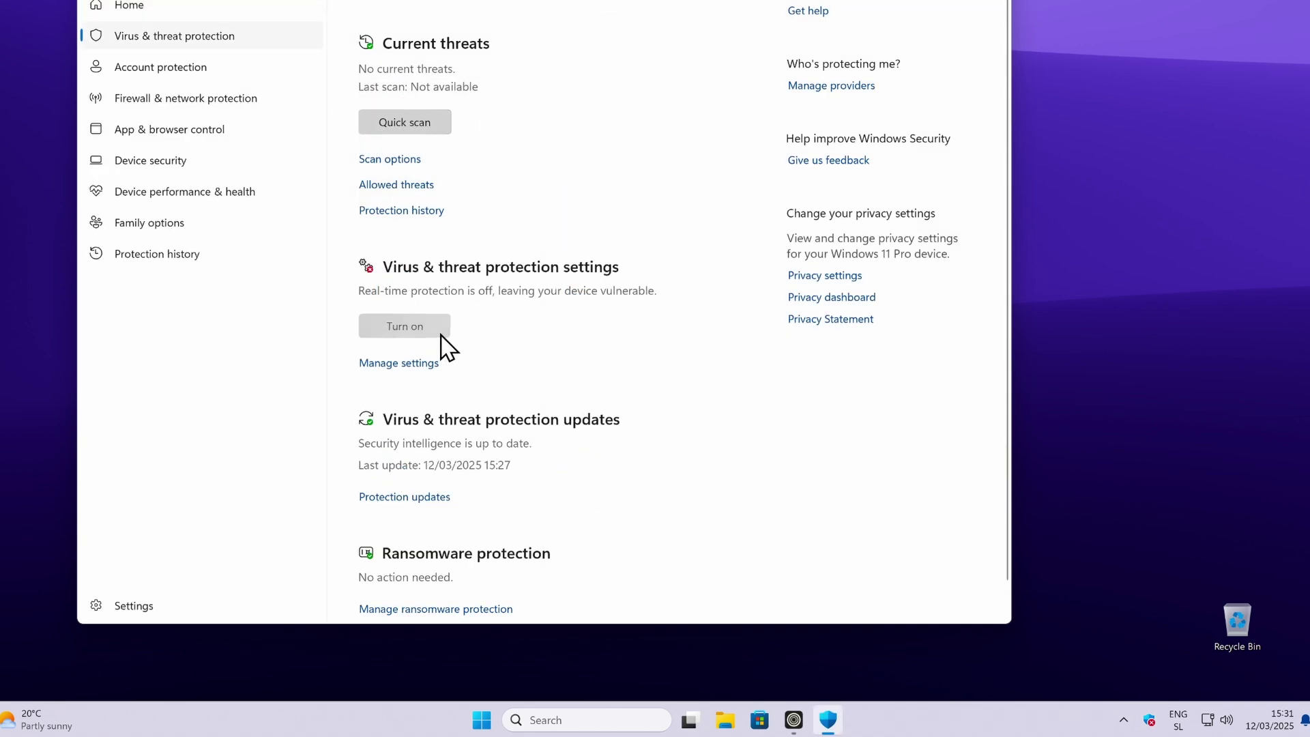
left_click(614, 437)
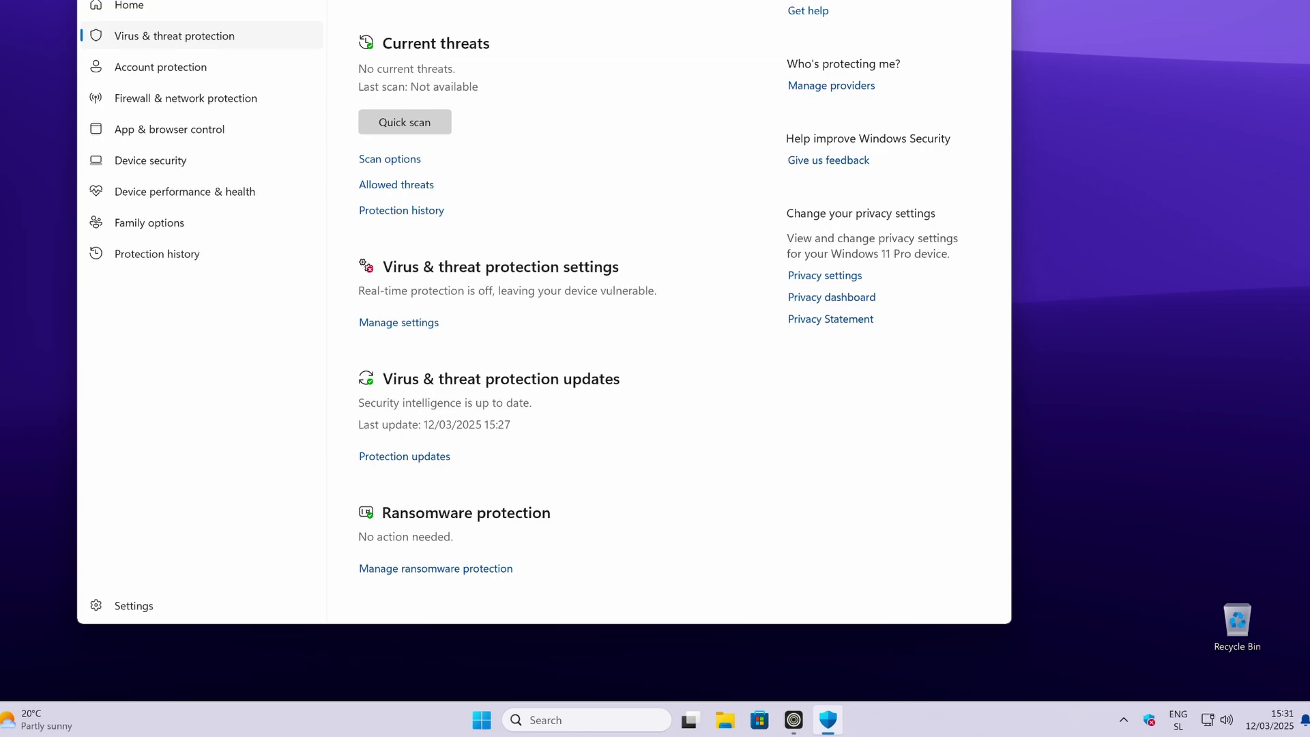
key("alt+F4")
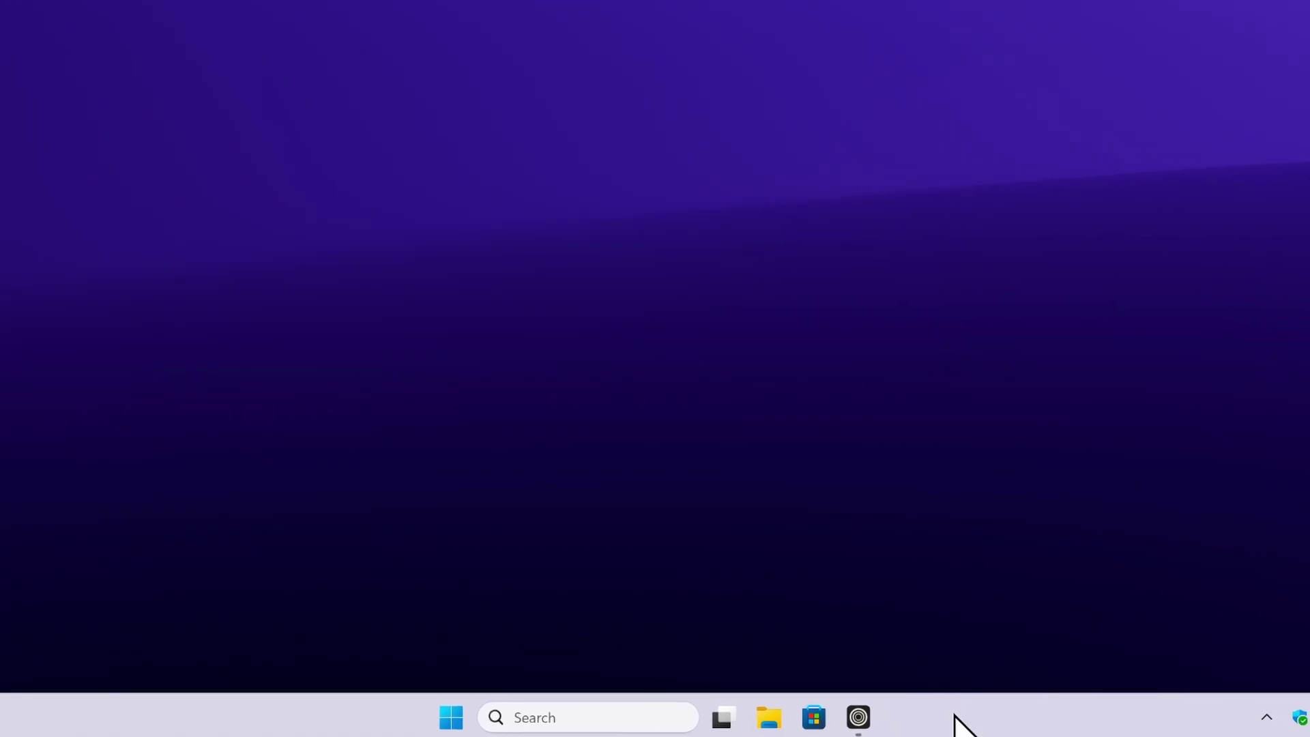
Step: Open ExplorerPatcher Properties from the taskbar menu and check the current Start menu
right_click(954, 715)
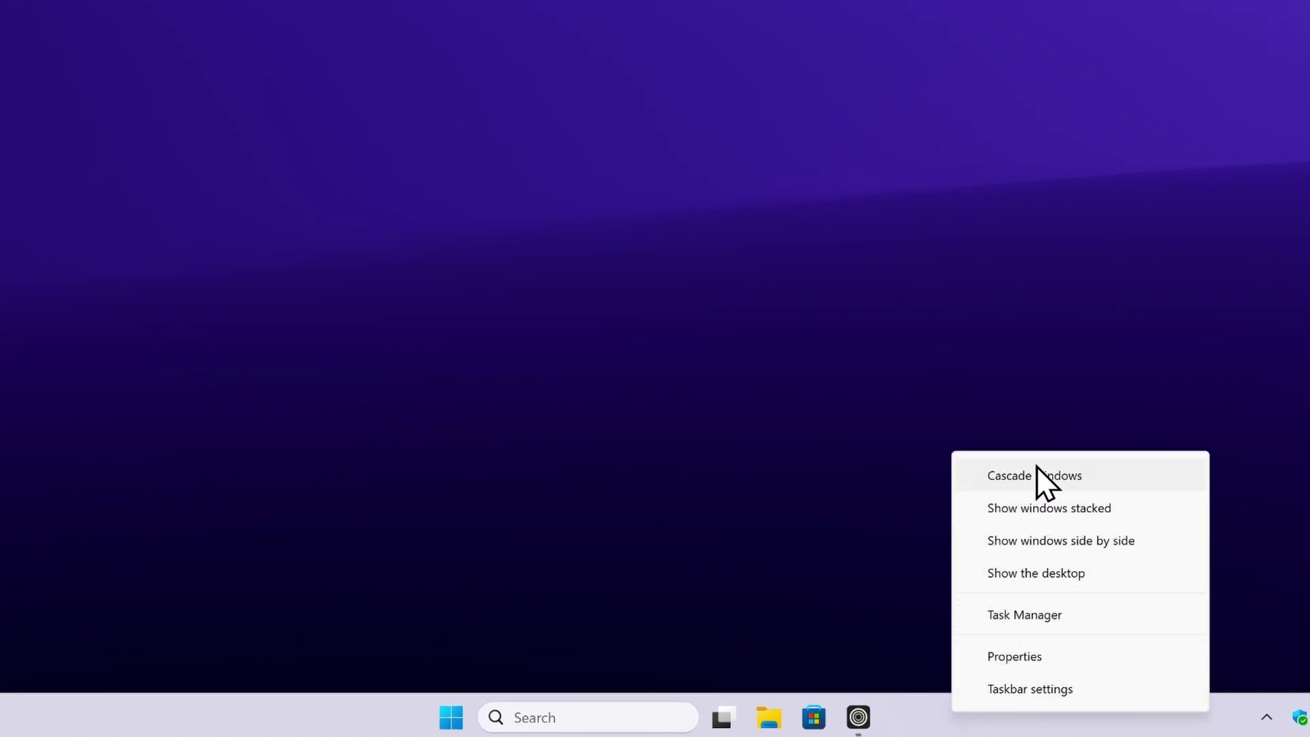
left_click(1052, 656)
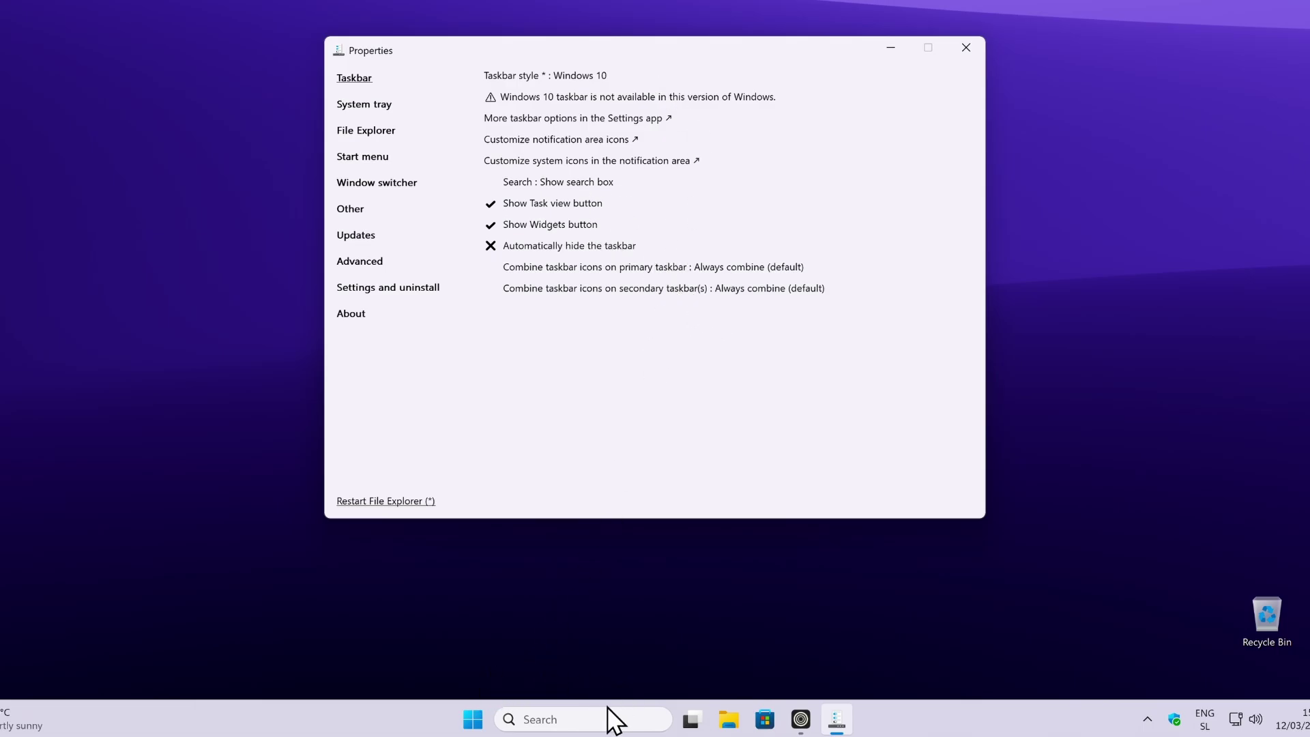
left_click(484, 714)
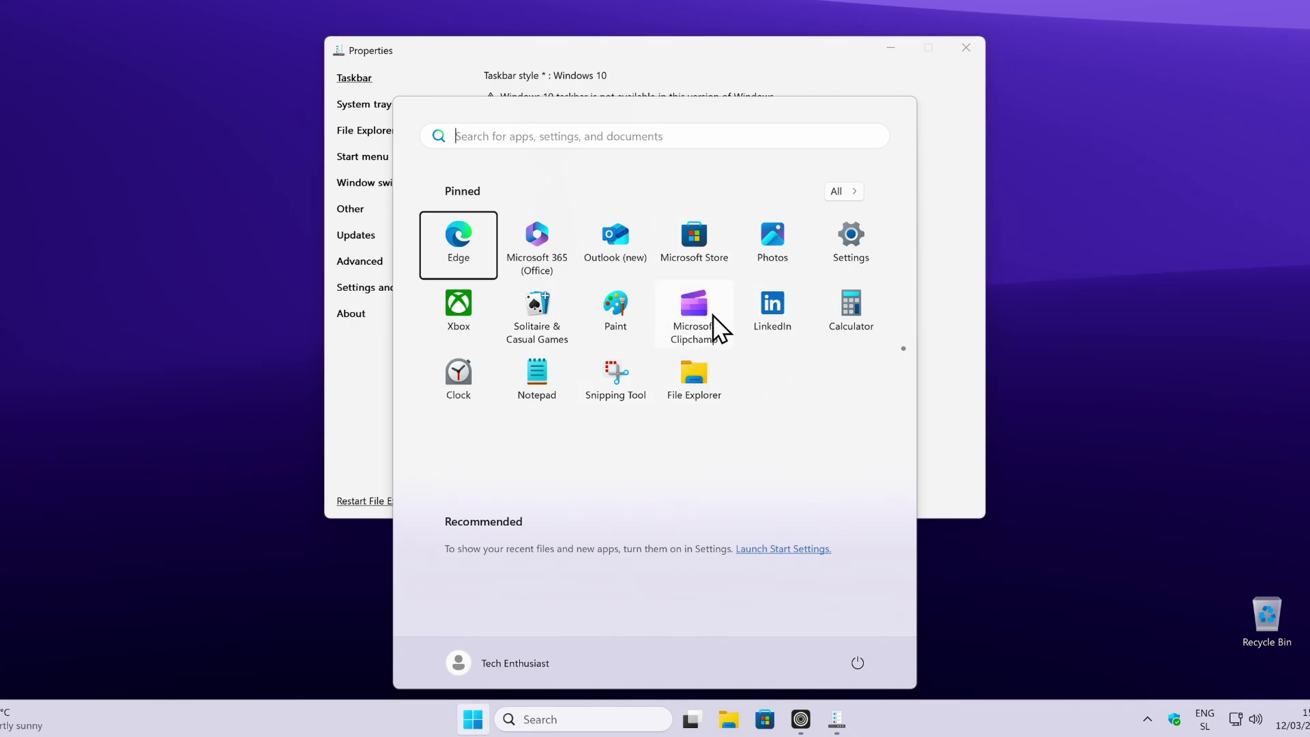
left_click(973, 442)
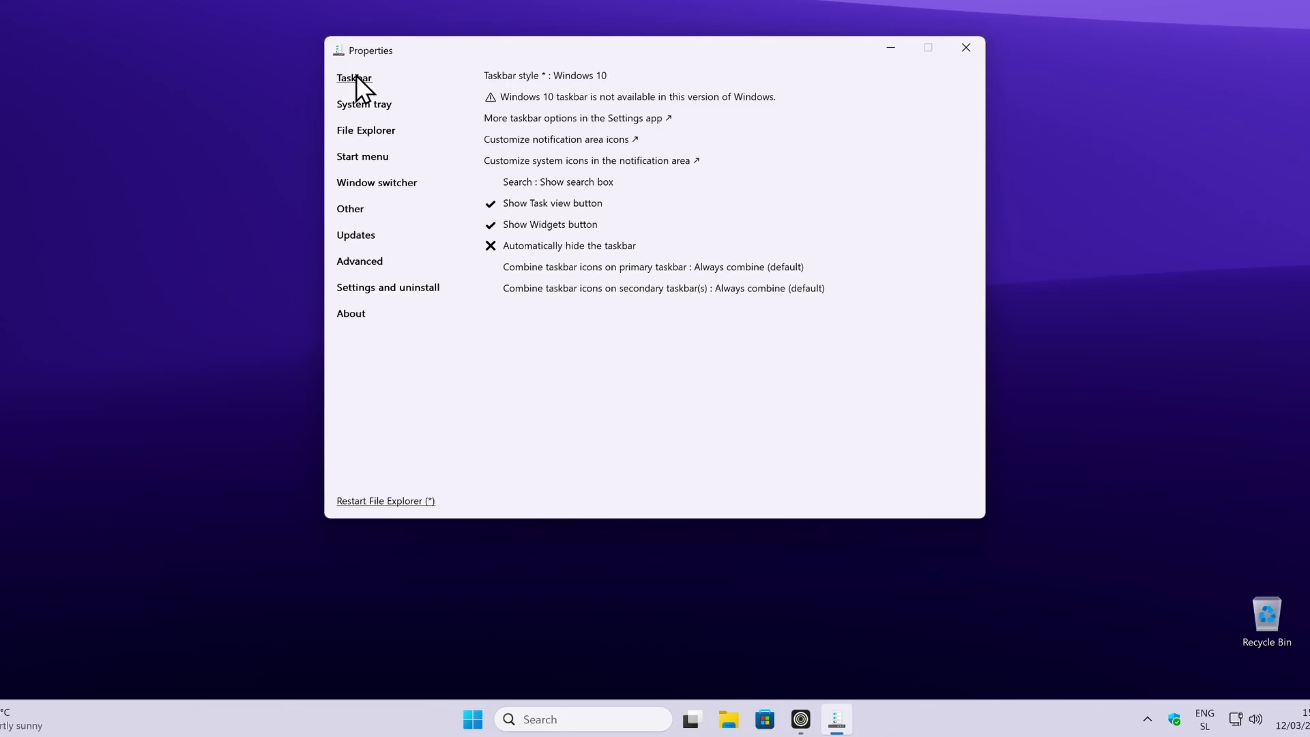
Step: Set Taskbar style to Windows 10 (ExplorerPatcher), after briefly trying Windows 10
left_click(586, 75)
left_click(601, 128)
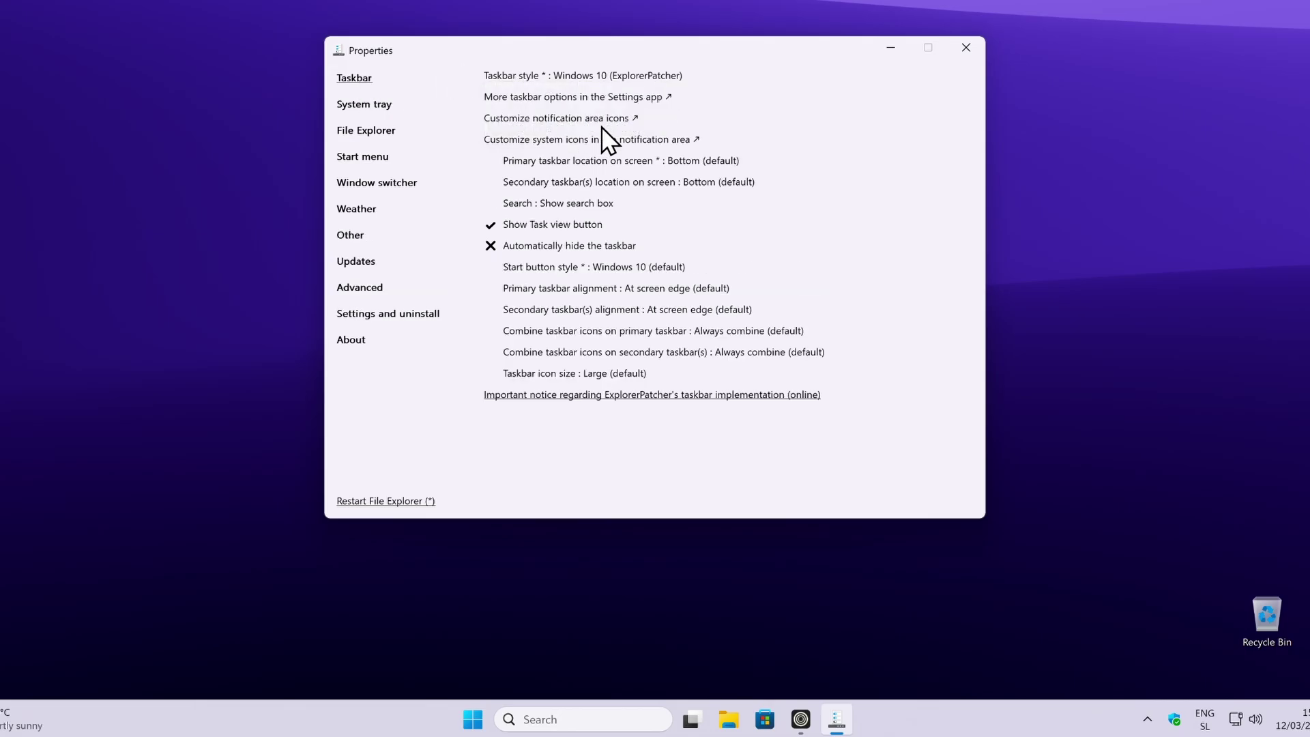
left_click(604, 75)
left_click(613, 110)
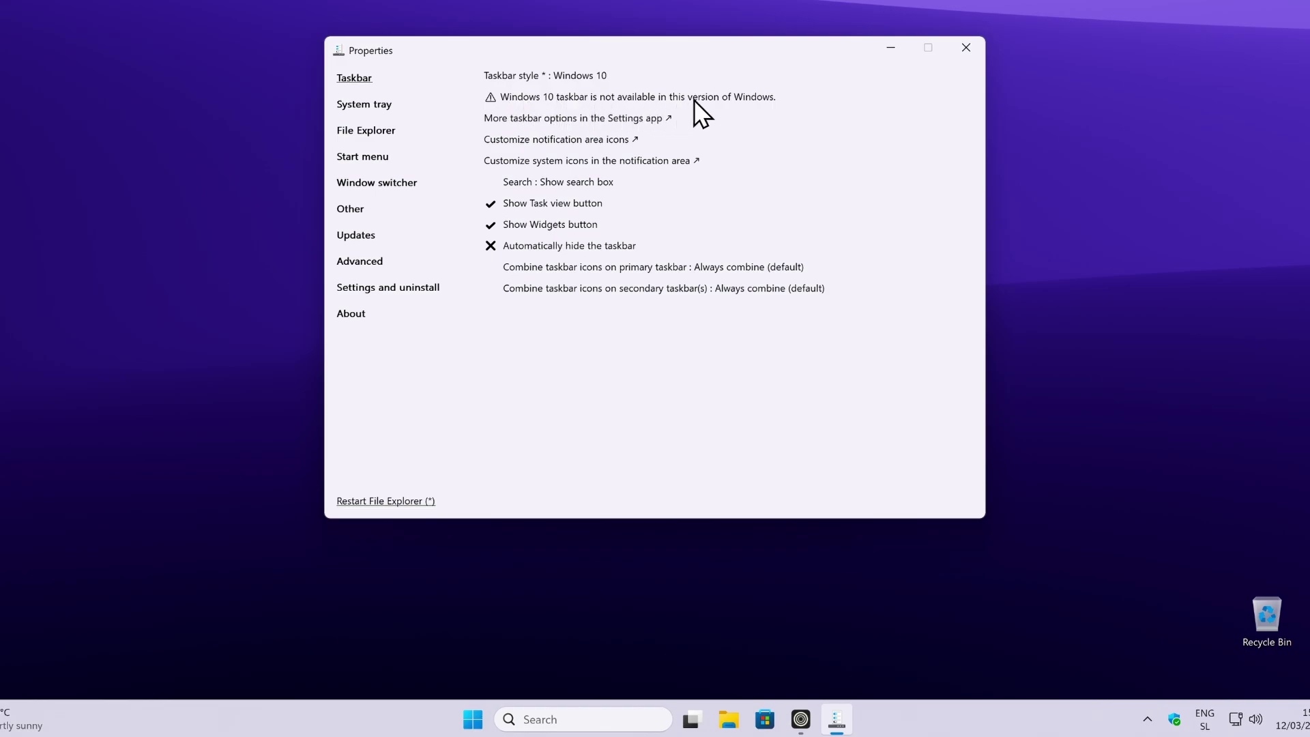
left_click(596, 75)
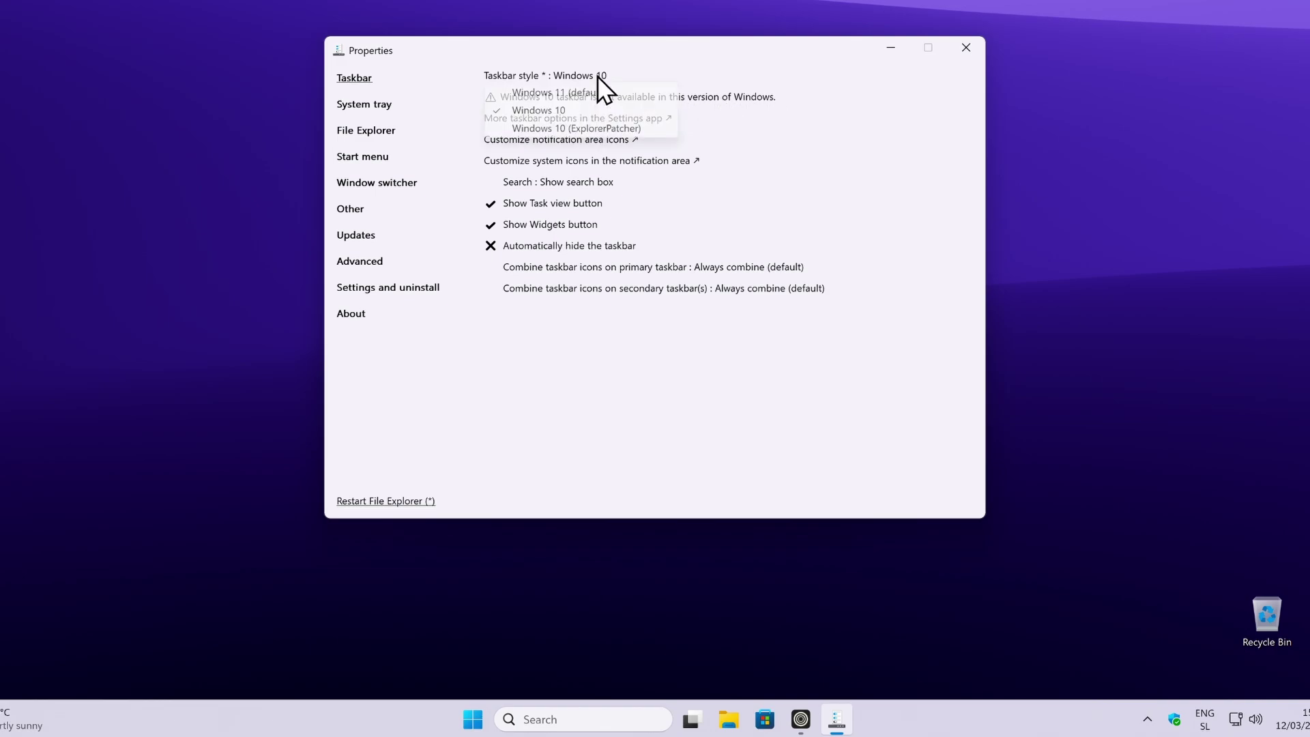
left_click(601, 128)
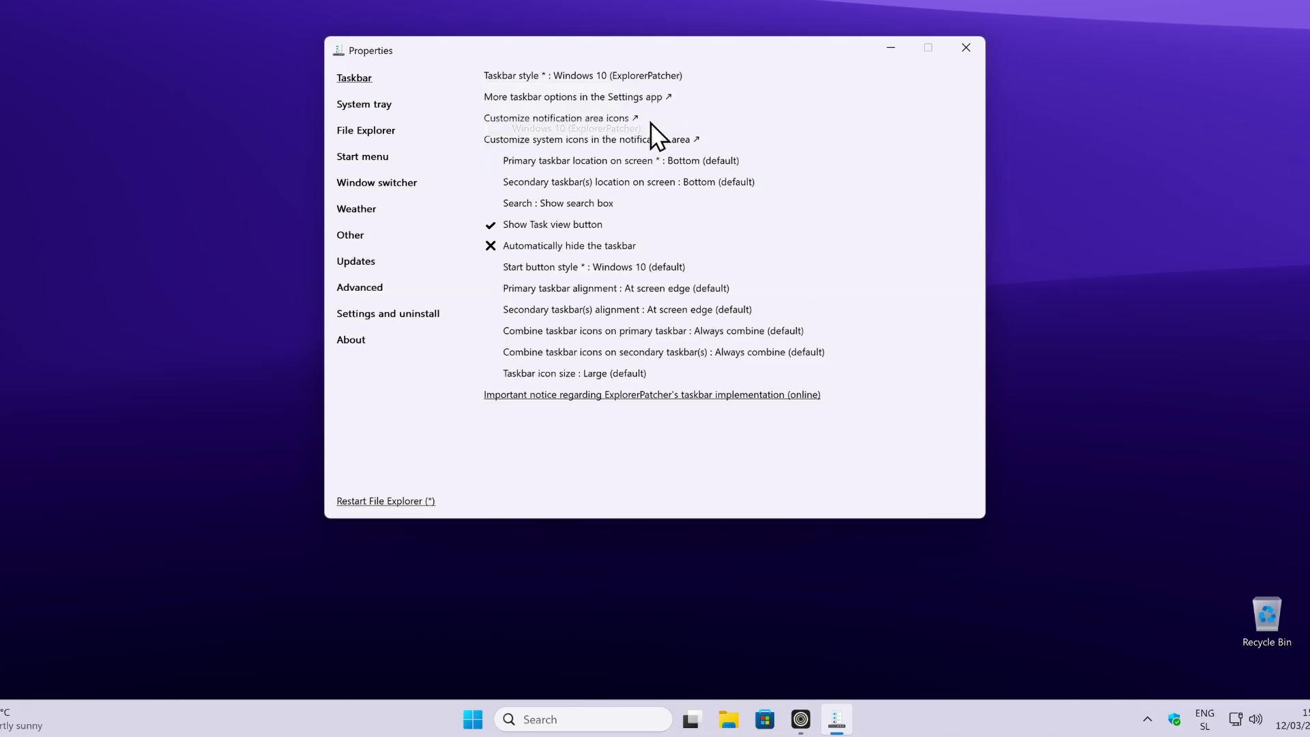
Step: Set Start menu style to Windows 10, restart File Explorer, and check the new Start menu
left_click(370, 155)
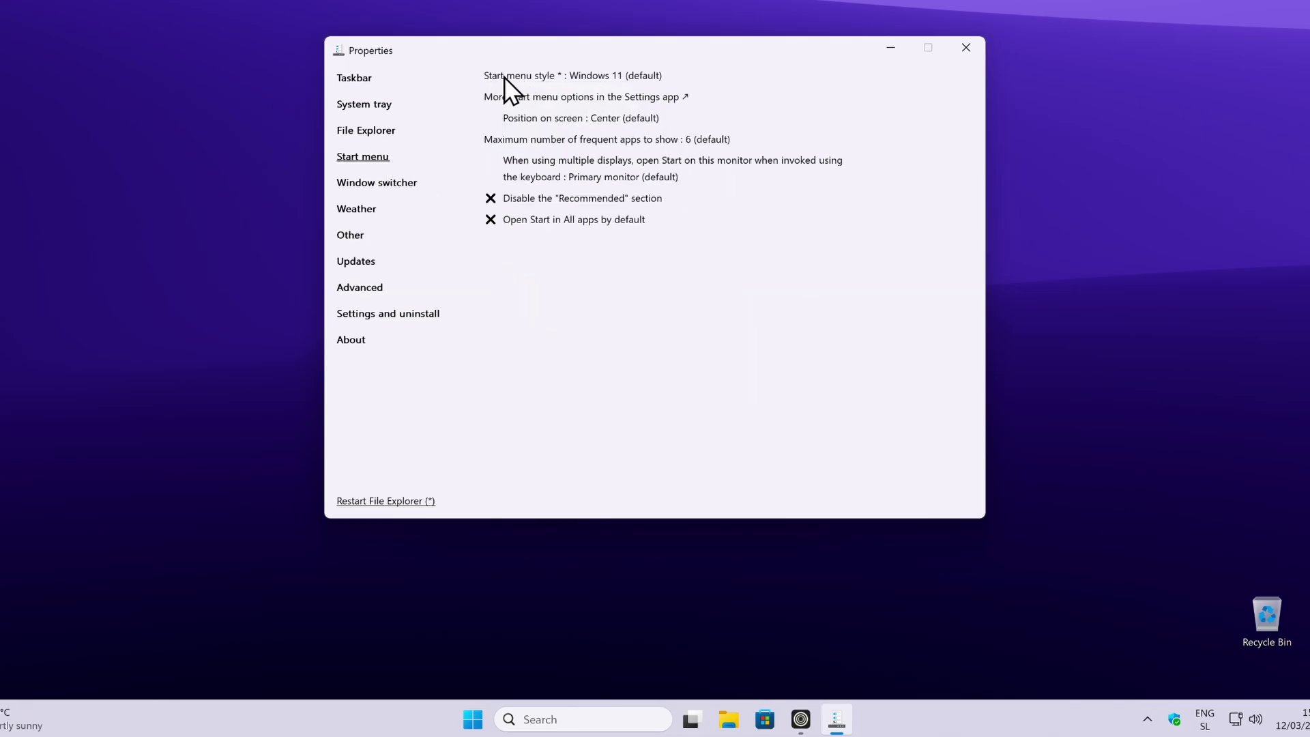
left_click(604, 77)
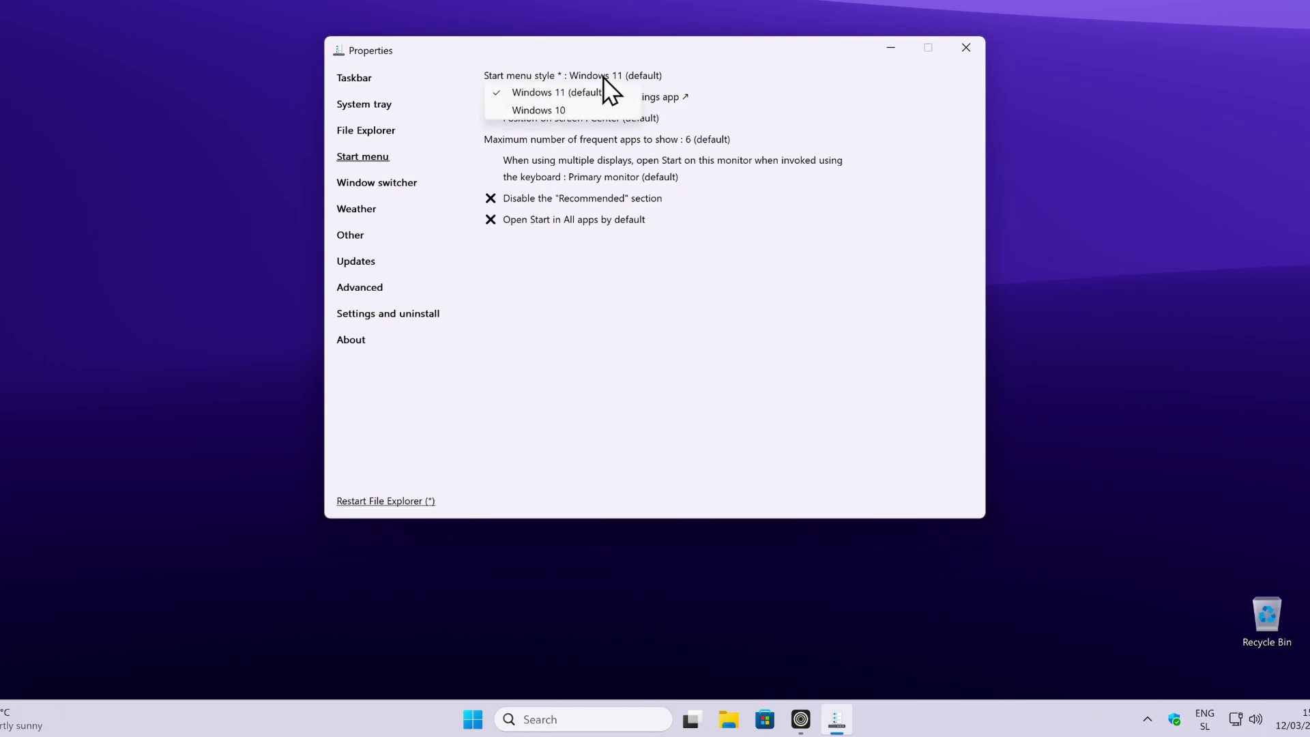
left_click(592, 106)
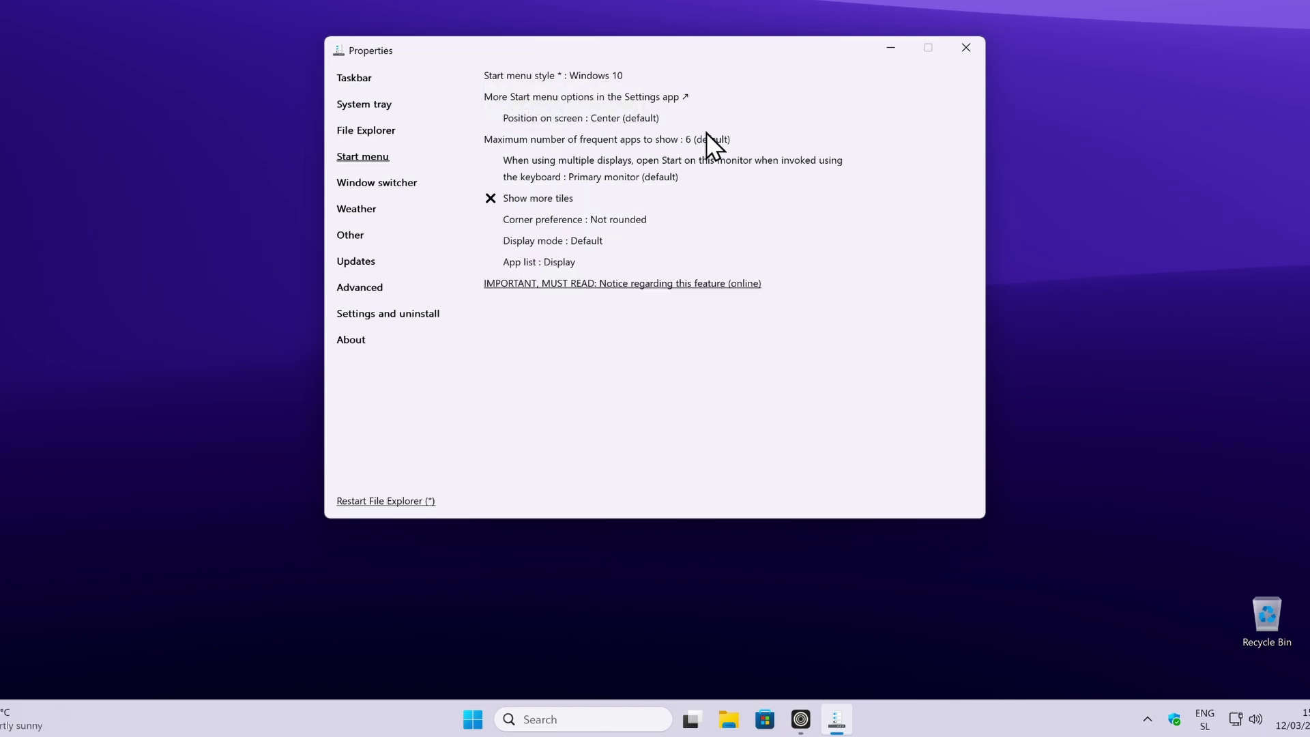
left_click(370, 501)
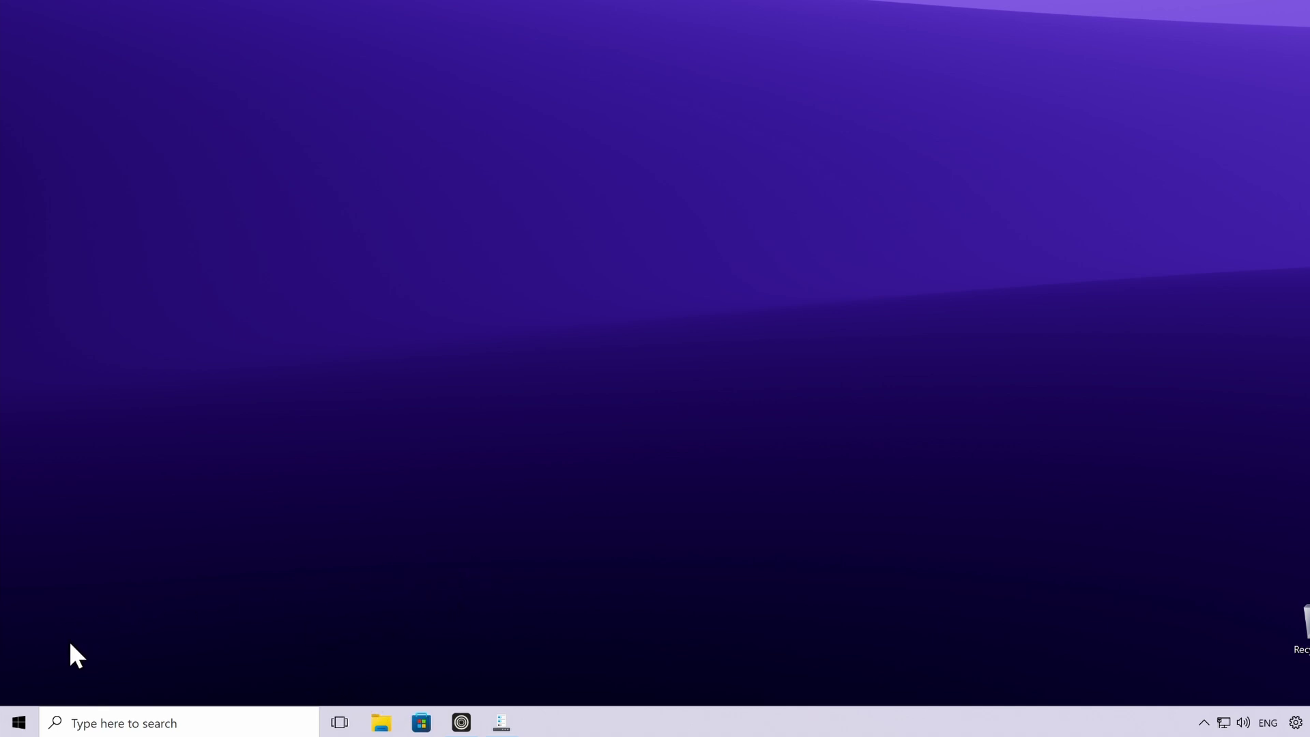
left_click(19, 722)
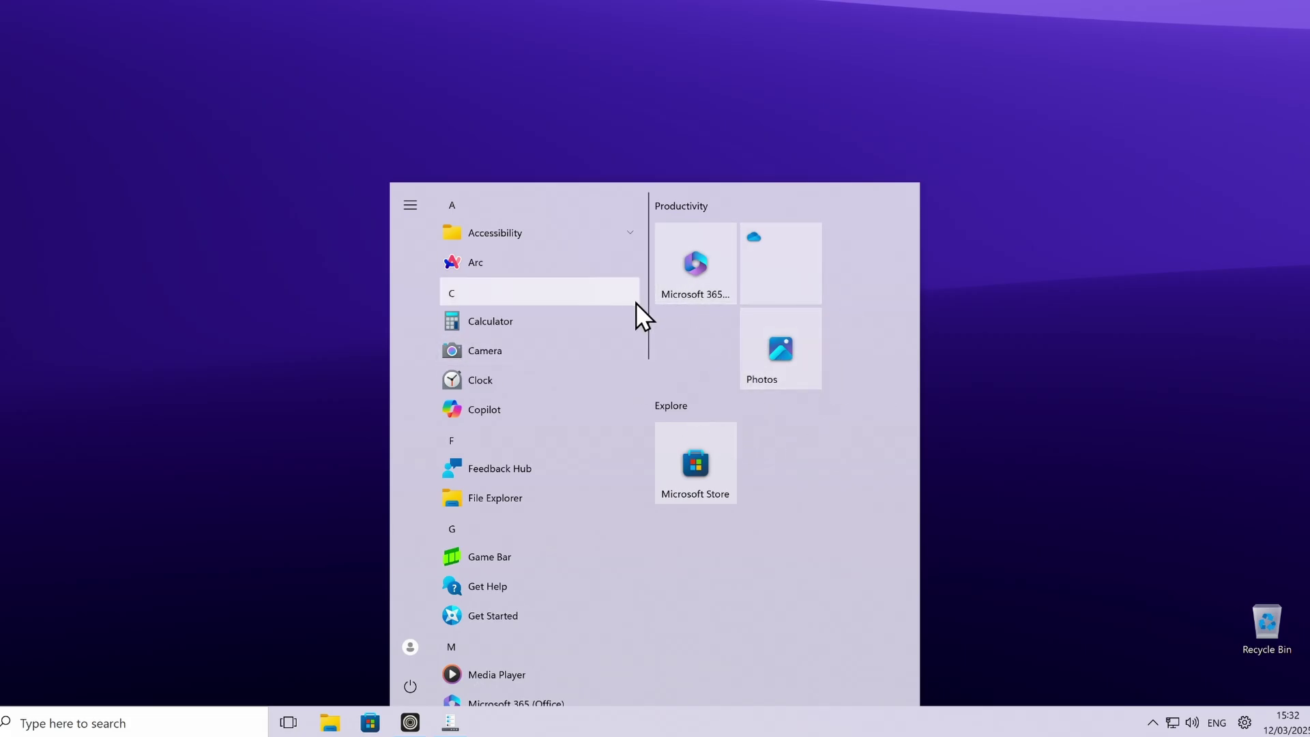
left_click(451, 720)
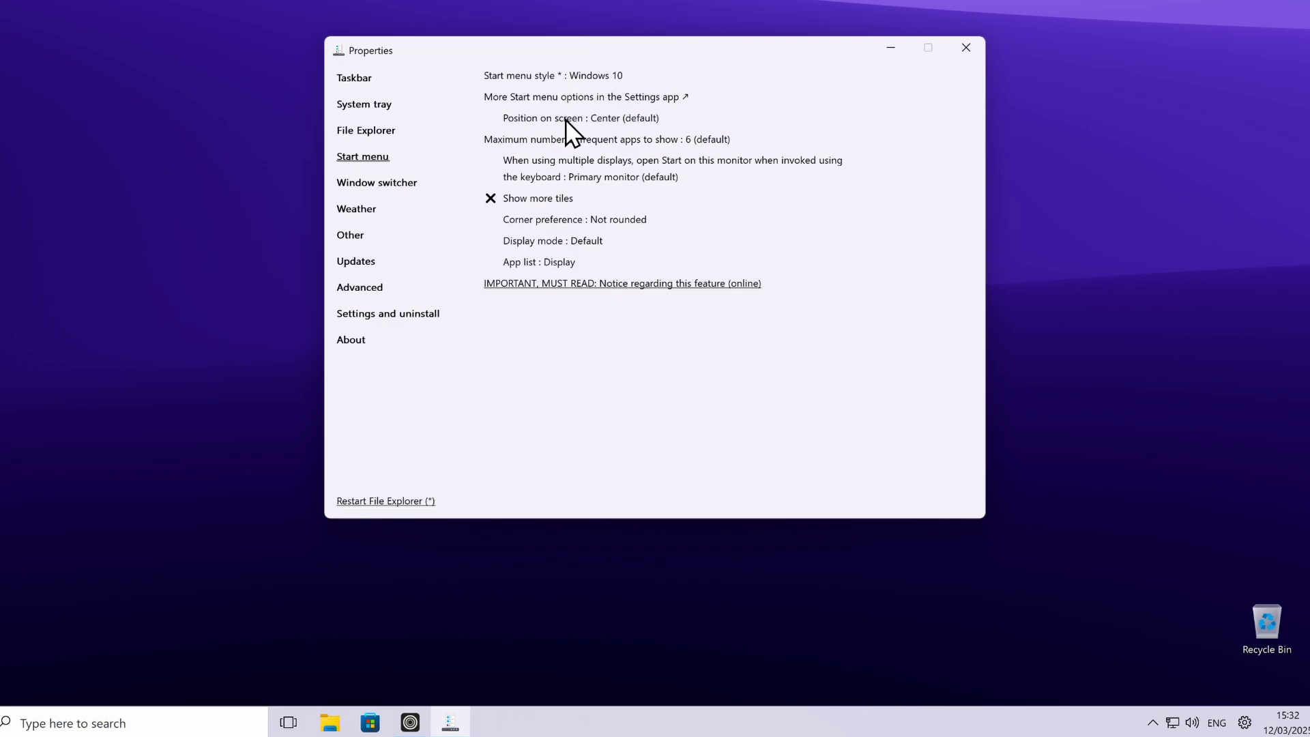
Step: Set Start menu position to At screen edge and preview floating rounded corners
left_click(636, 116)
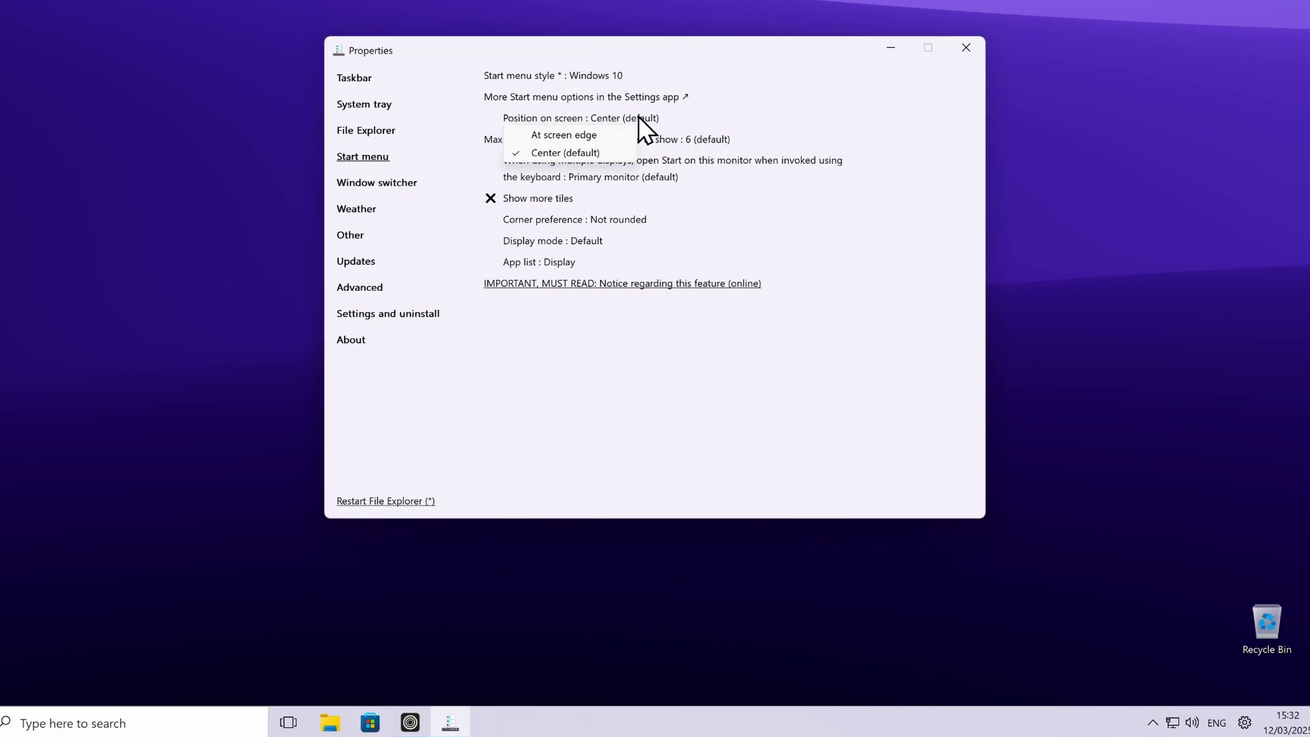
left_click(600, 134)
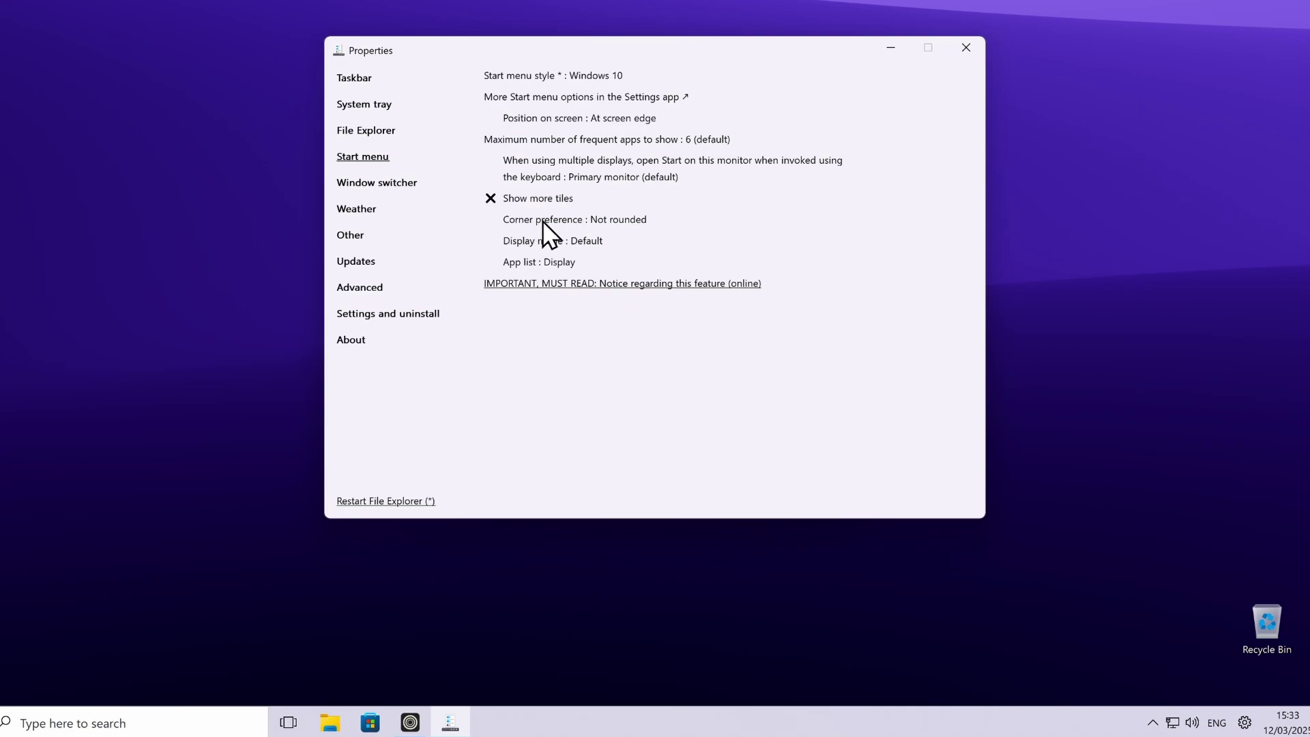
left_click(615, 220)
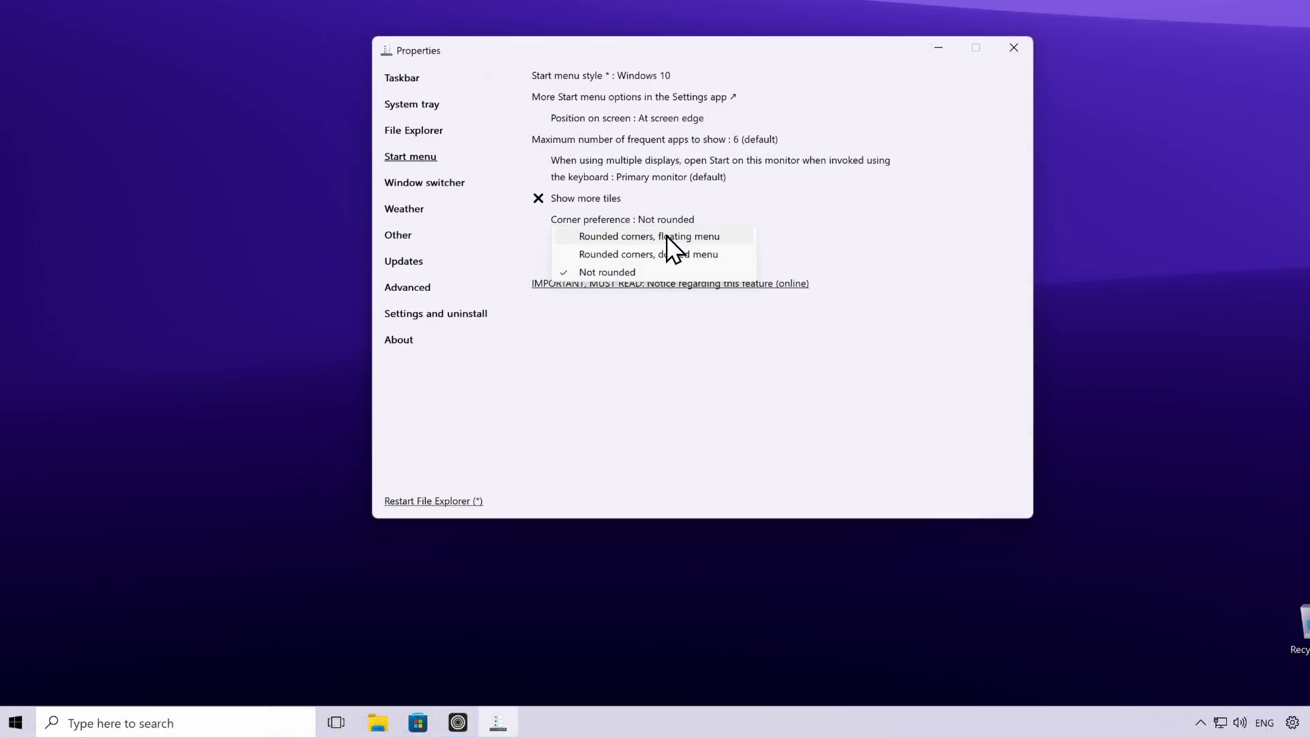
left_click(597, 237)
left_click(15, 722)
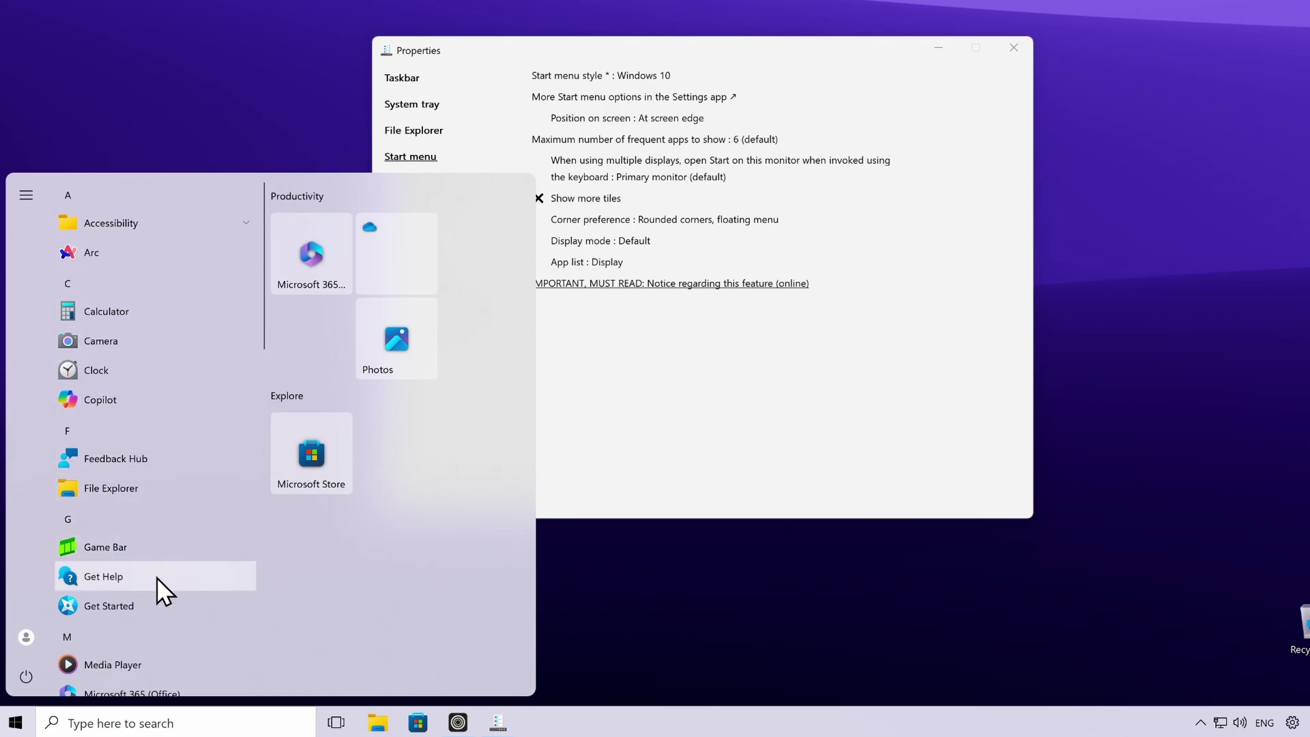
scroll(154, 587, "down", 8)
scroll(155, 586, "up", 8)
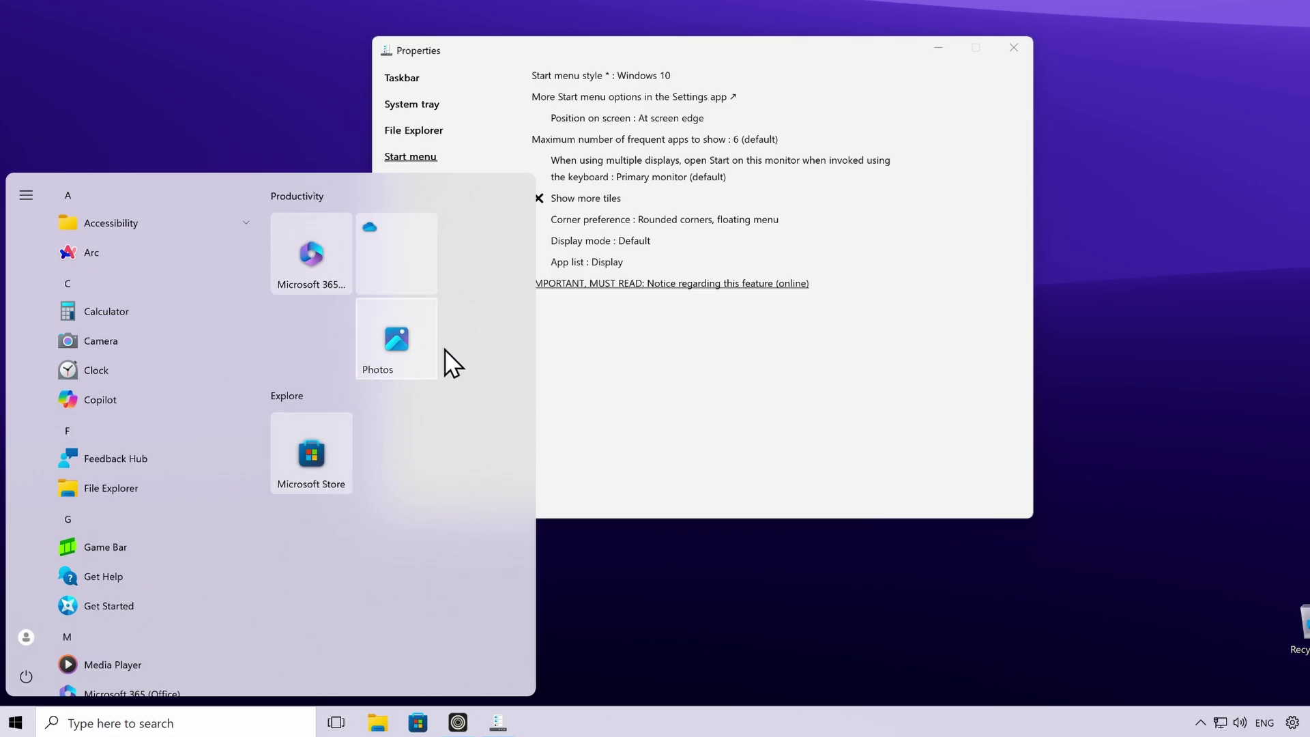
Step: Switch corner preference to rounded corners with a docked menu and preview it in Start
left_click(662, 219)
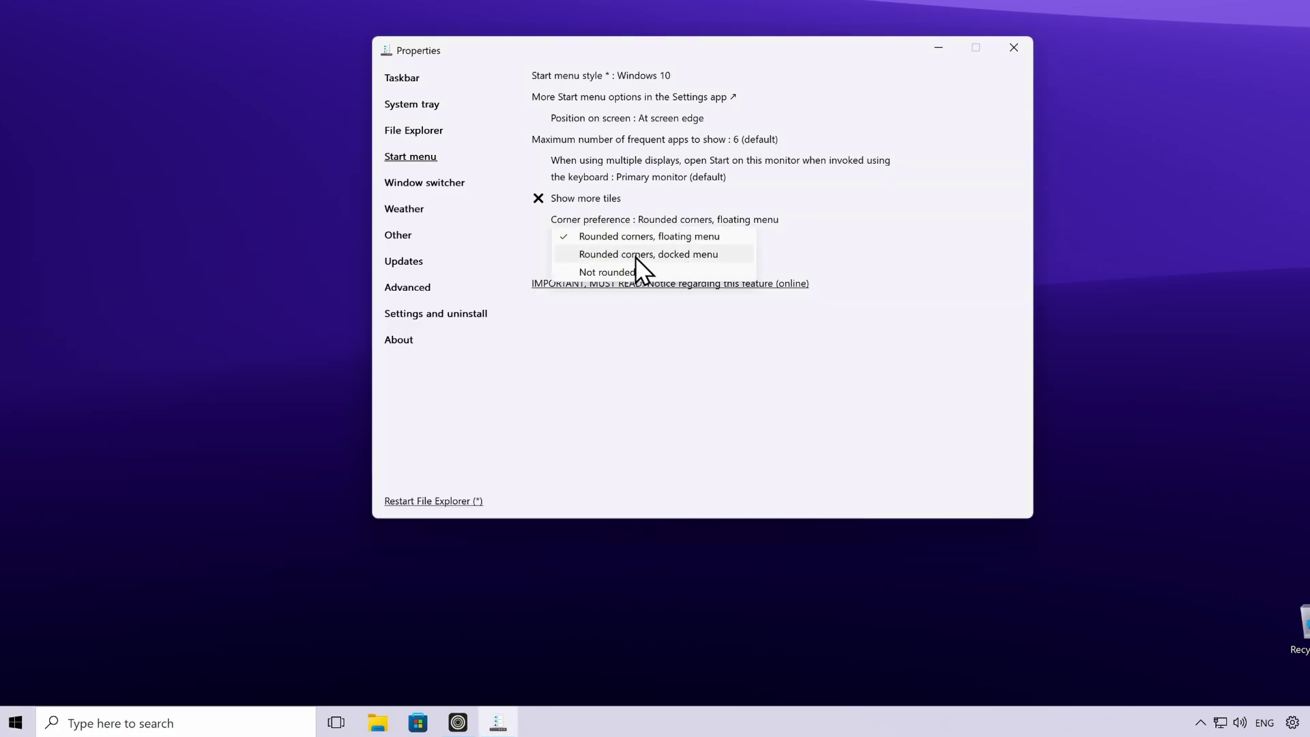
left_click(636, 257)
left_click(18, 721)
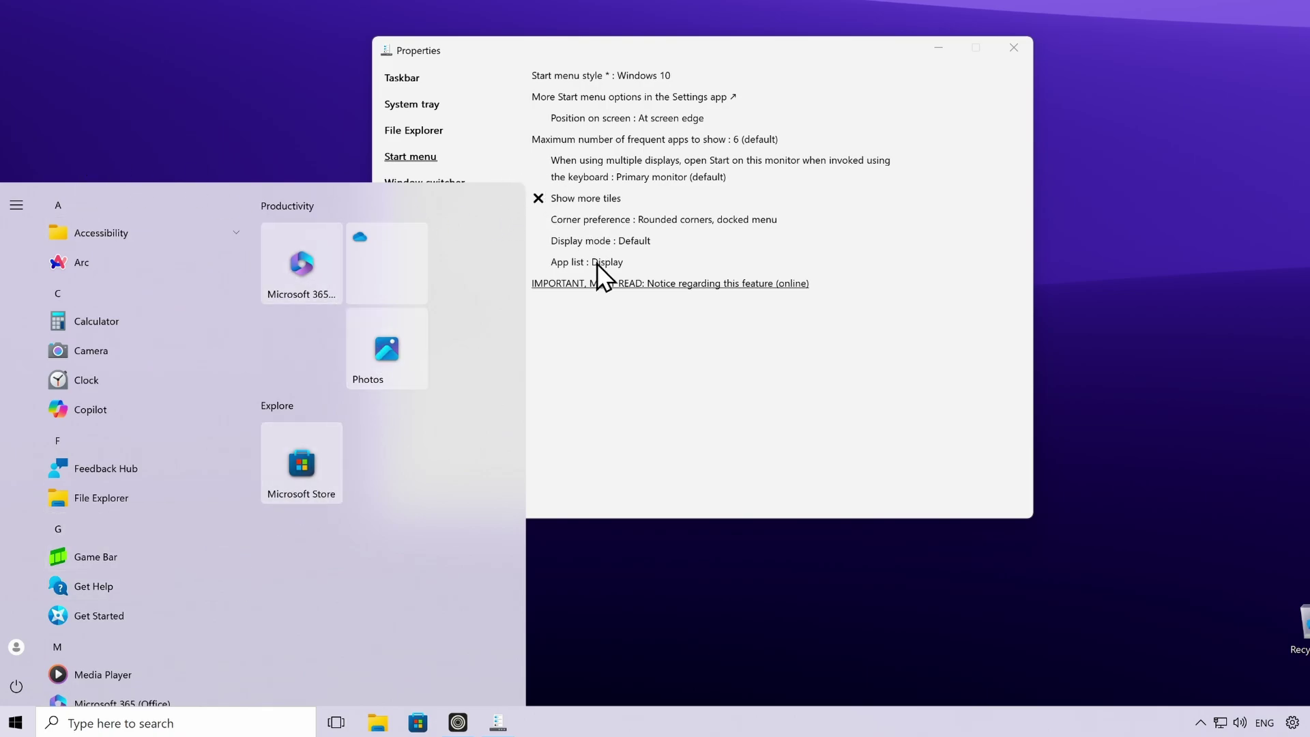
left_click(611, 301)
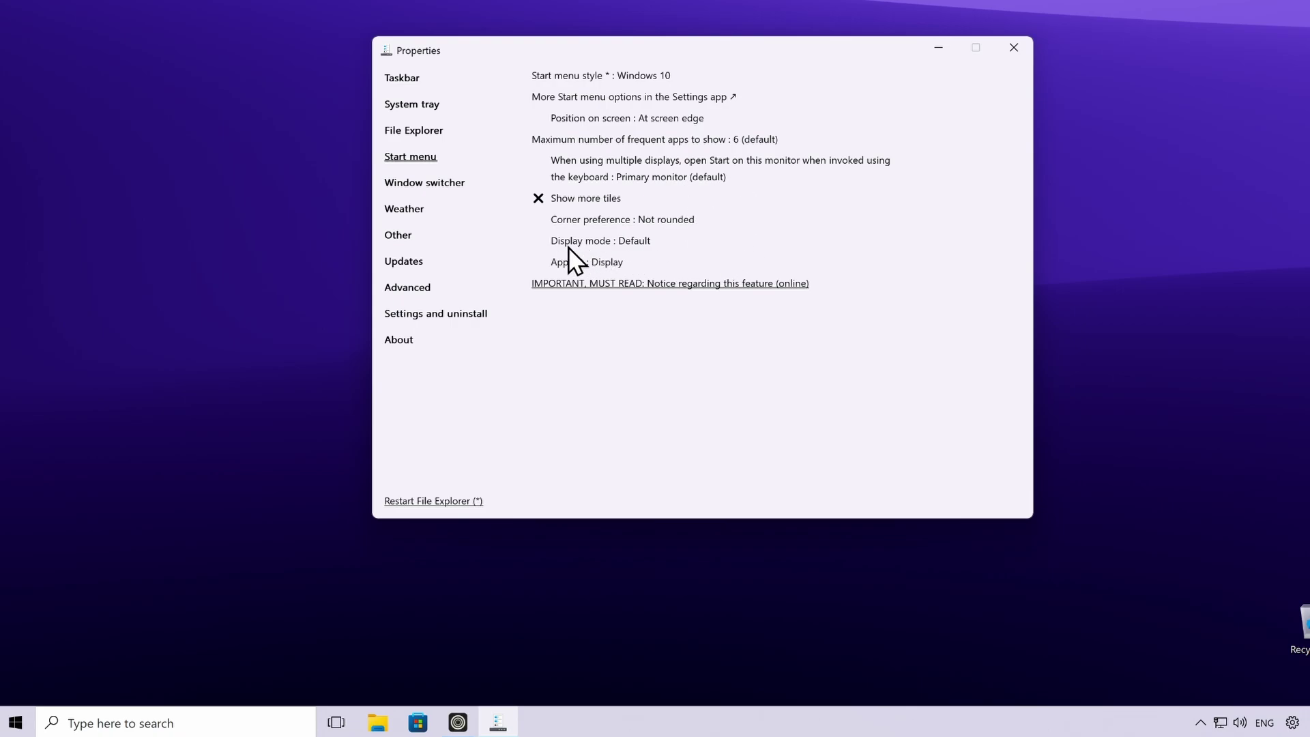
left_click(644, 244)
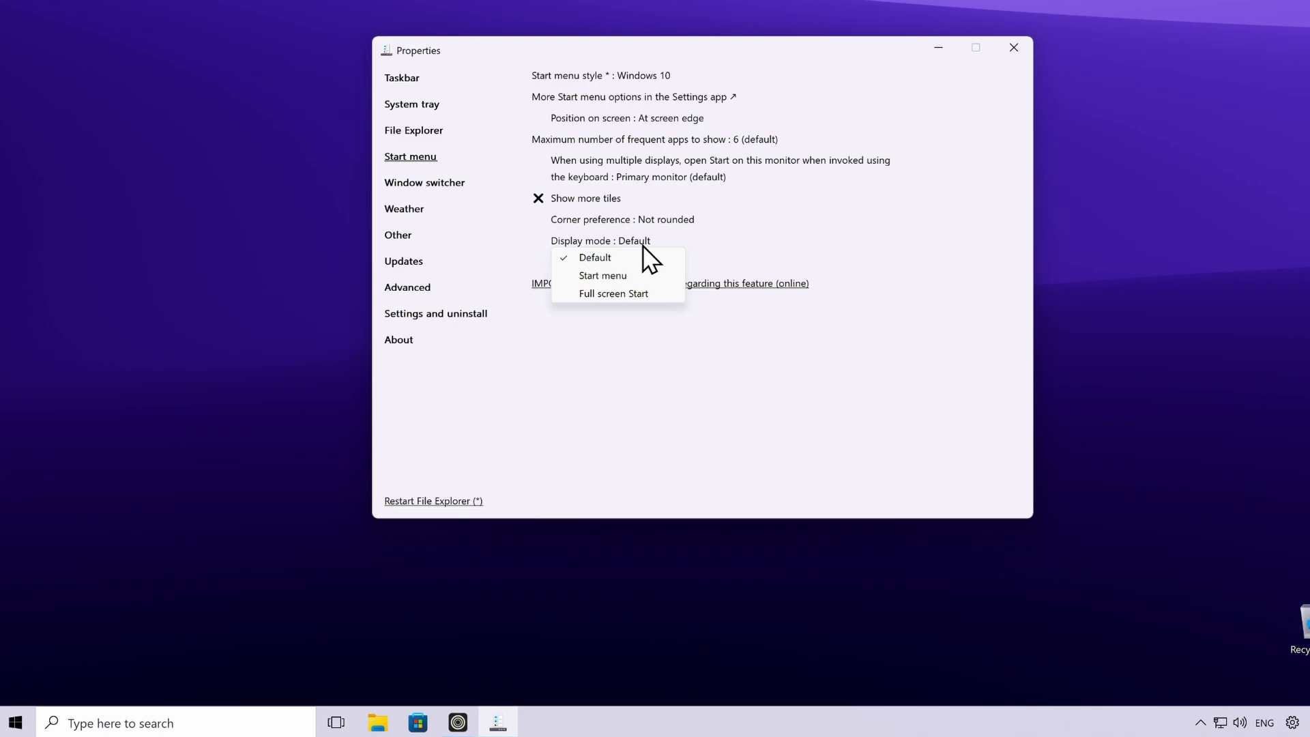
Step: Switch Start to Full screen Start, approve UAC, and browse the full-screen All apps list
left_click(649, 294)
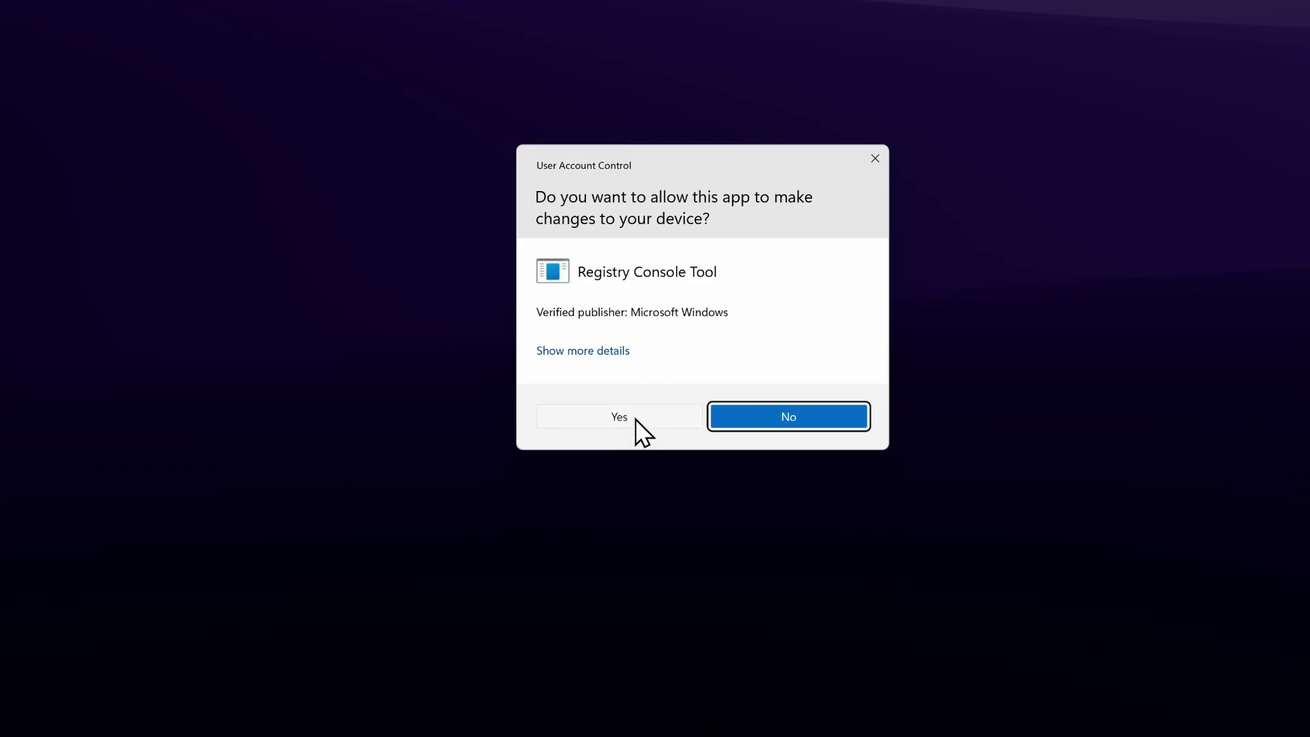
left_click(635, 419)
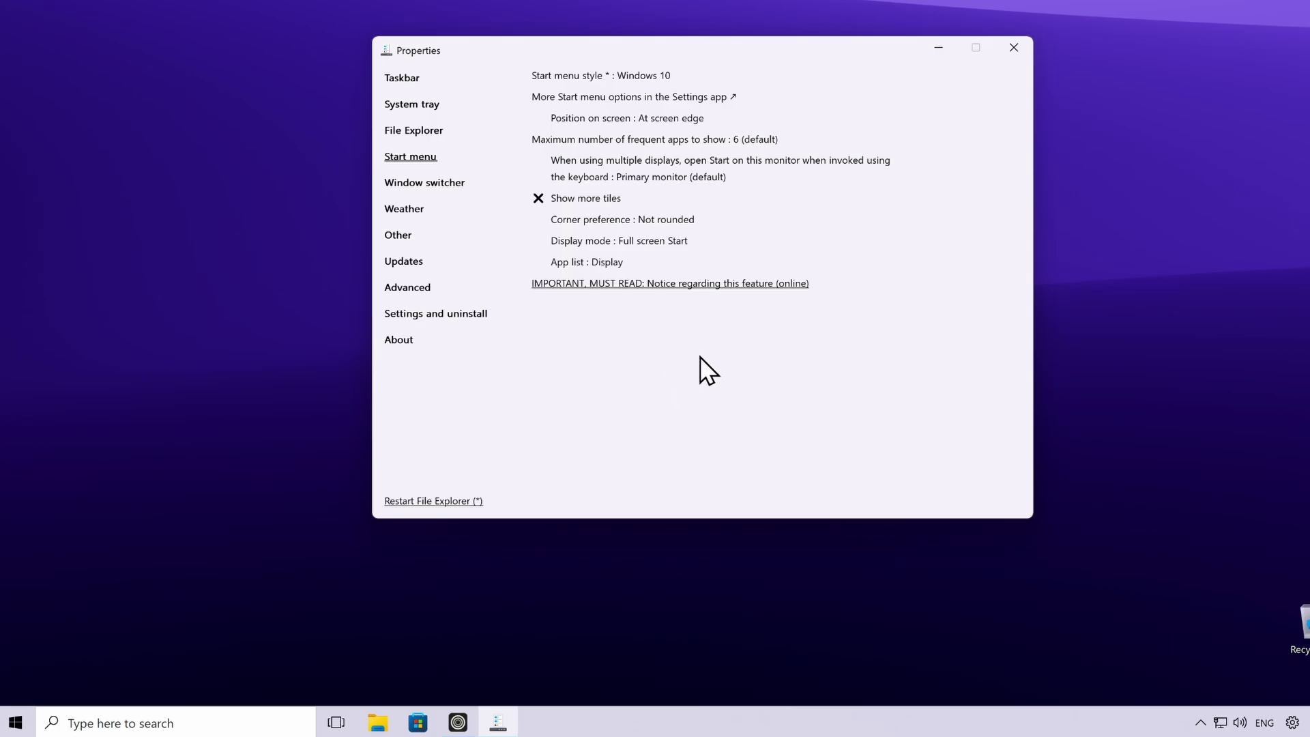
left_click(15, 722)
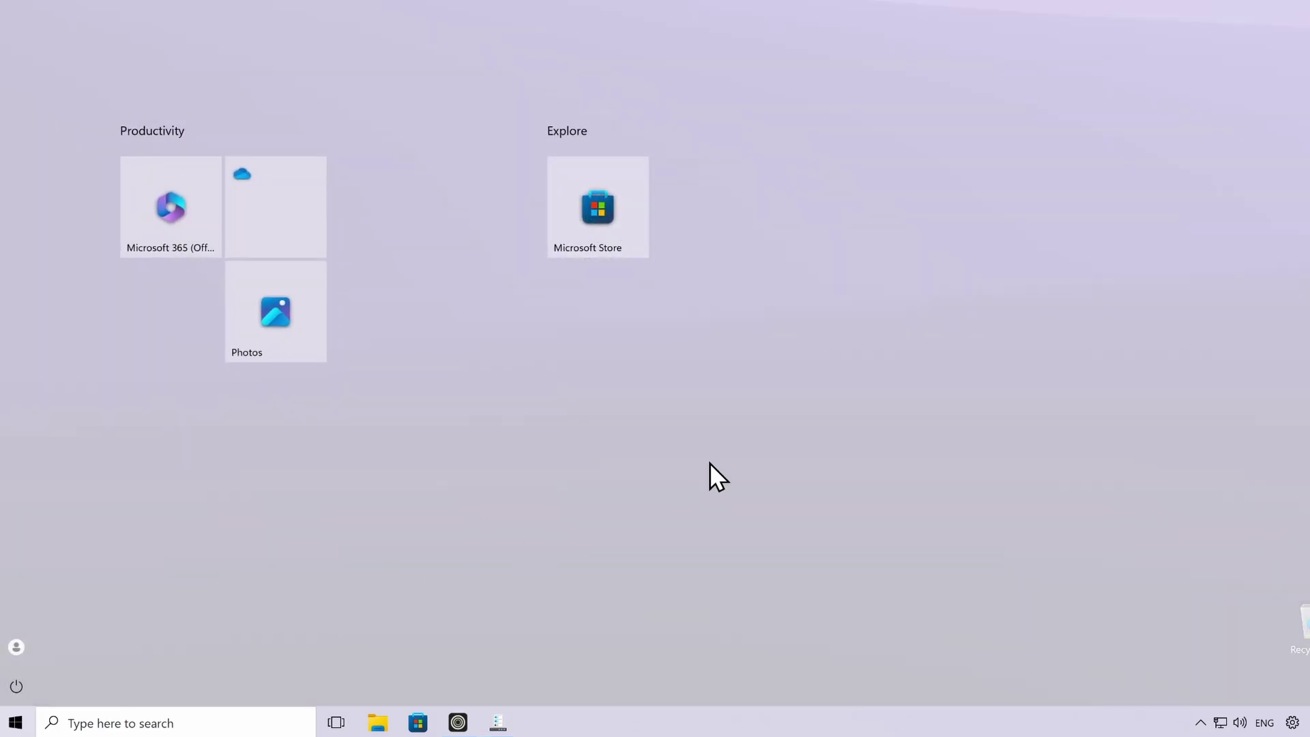
left_click(70, 11)
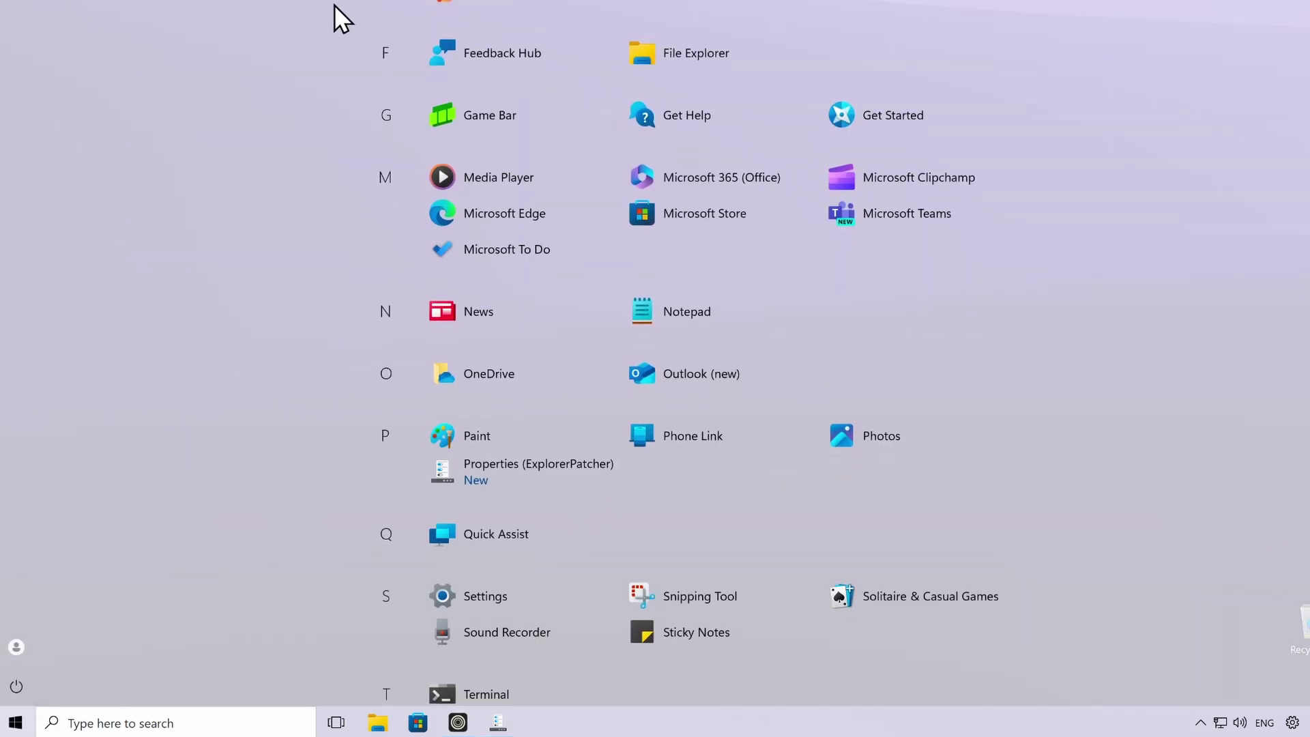
scroll(731, 293, "down", 1)
scroll(731, 301, "up", 1)
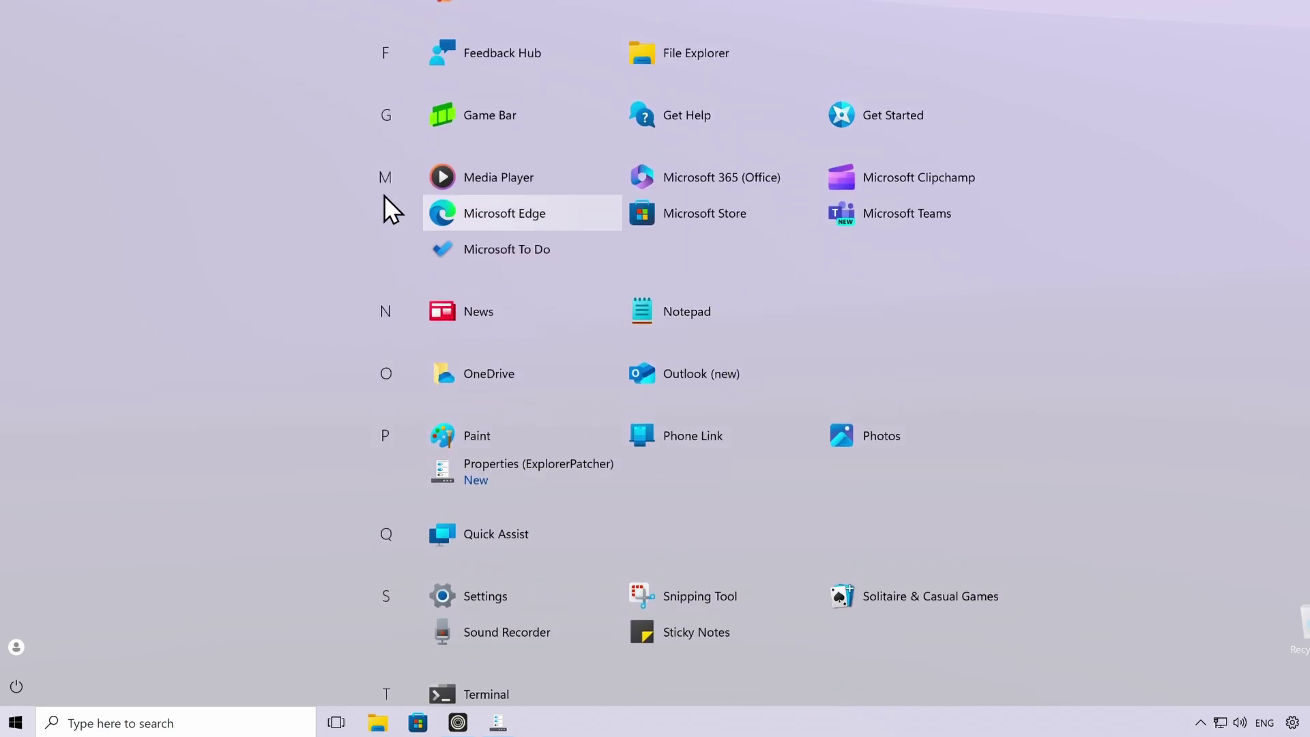
key("Escape")
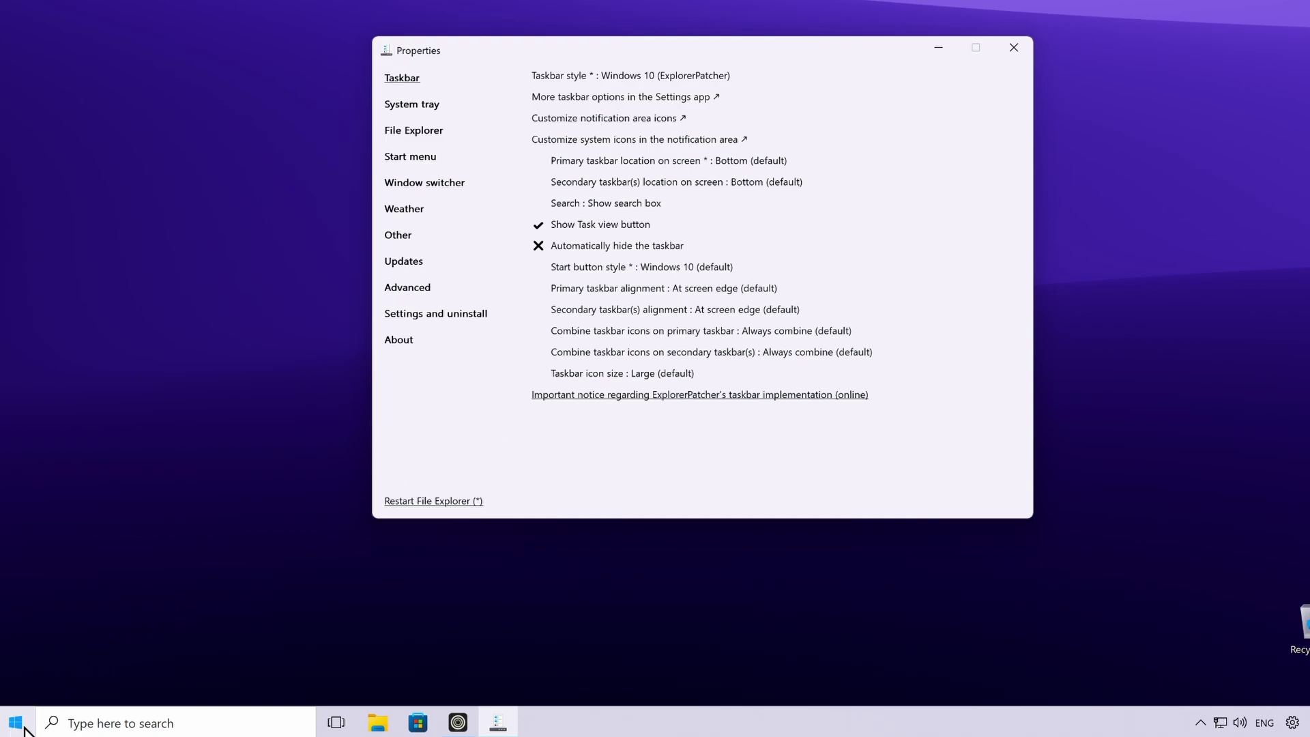
Step: Change the Start button style to Windows 11 and restart File Explorer to apply it
left_click(688, 267)
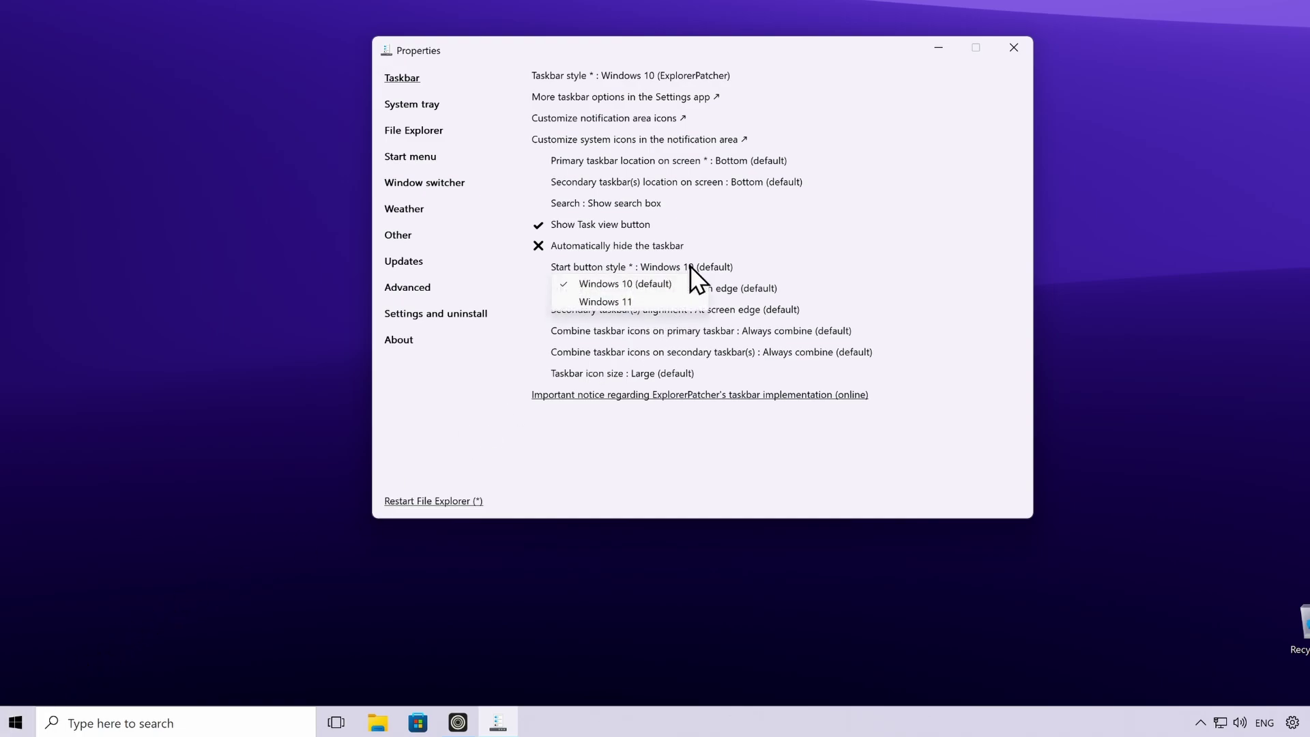
left_click(669, 301)
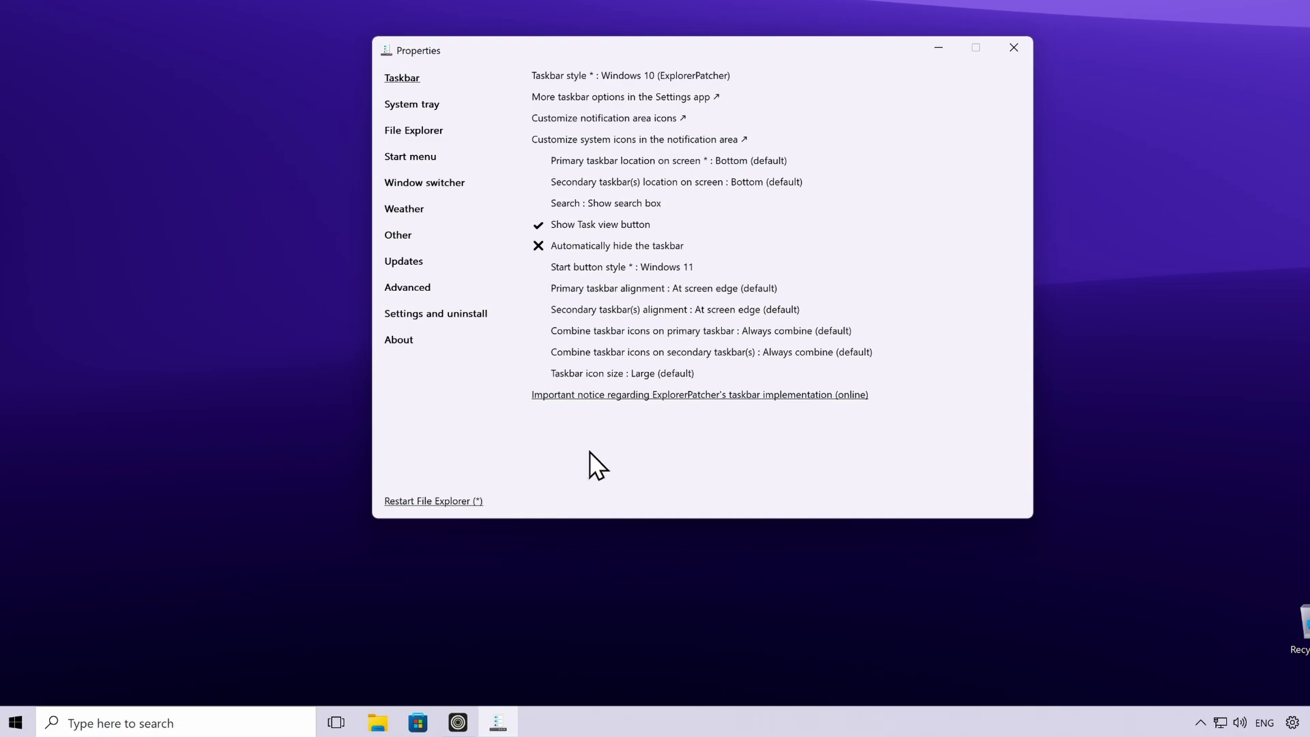
left_click(445, 503)
Step: Move the primary taskbar to the Left screen edge and restart File Explorer
left_click(743, 161)
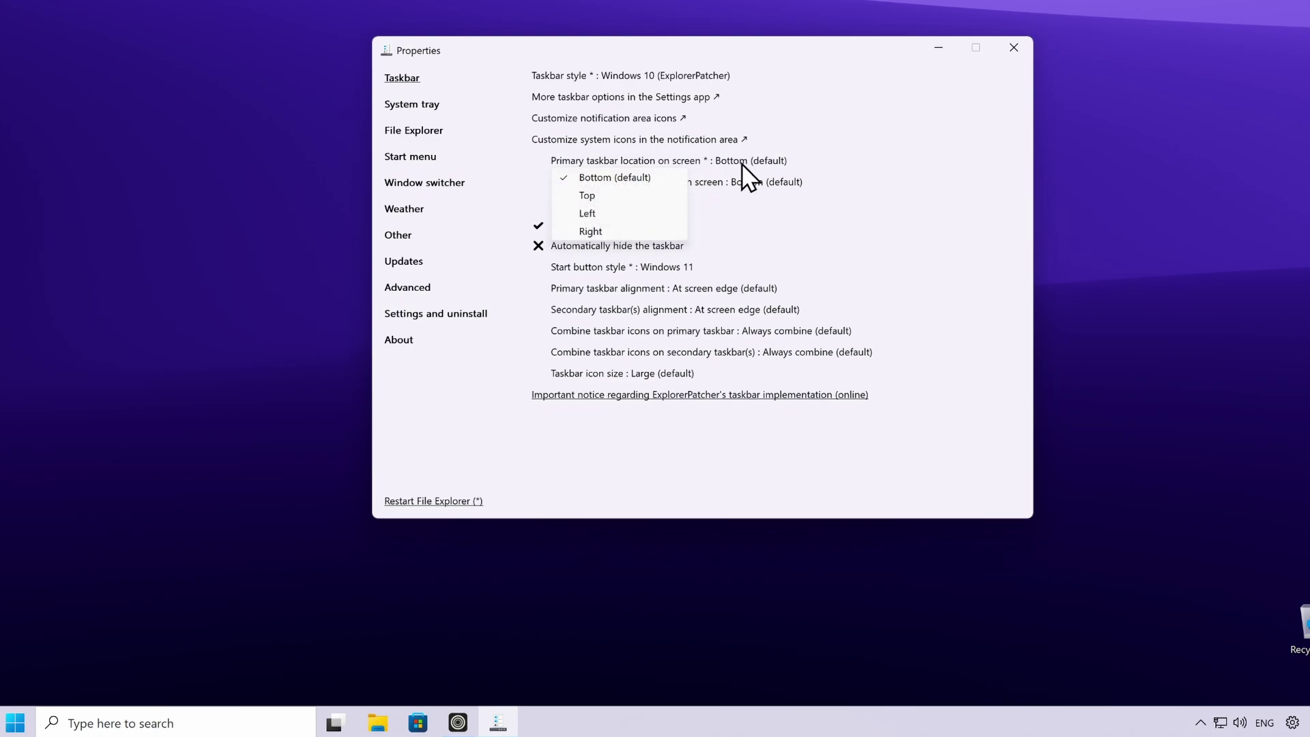
left_click(650, 216)
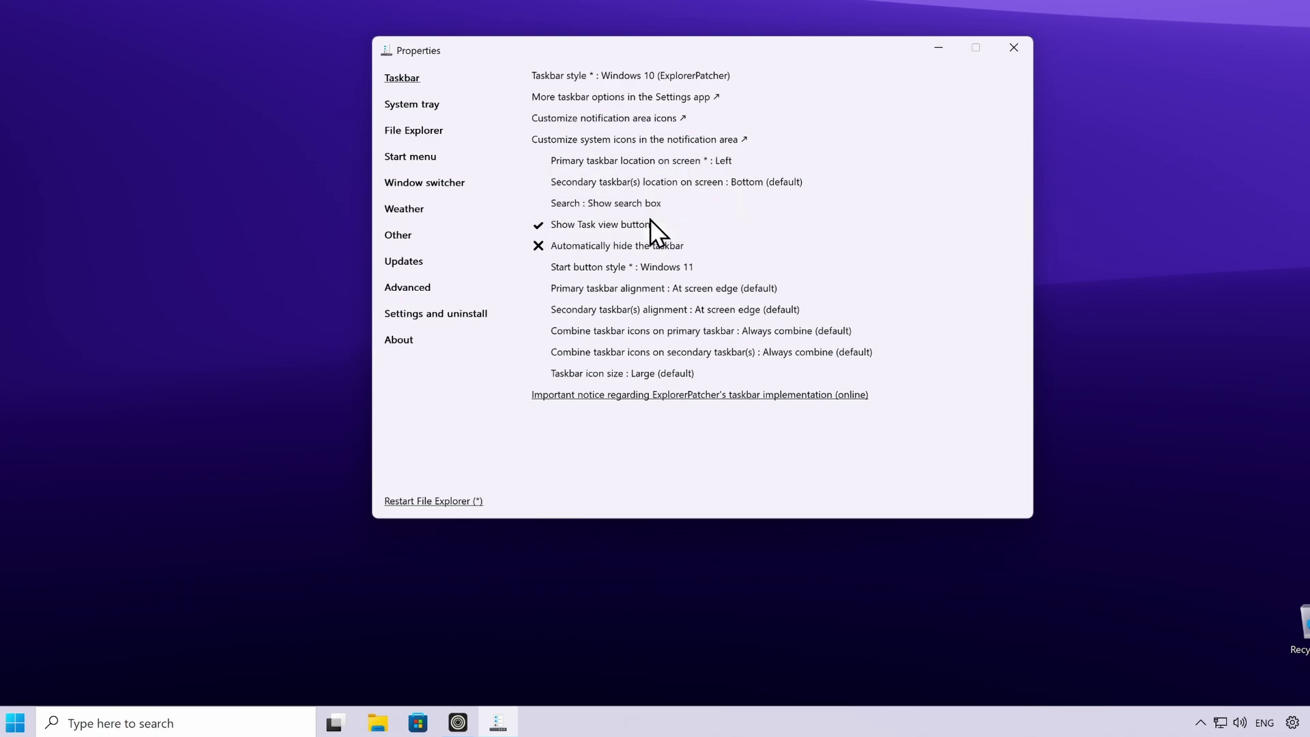
left_click(424, 502)
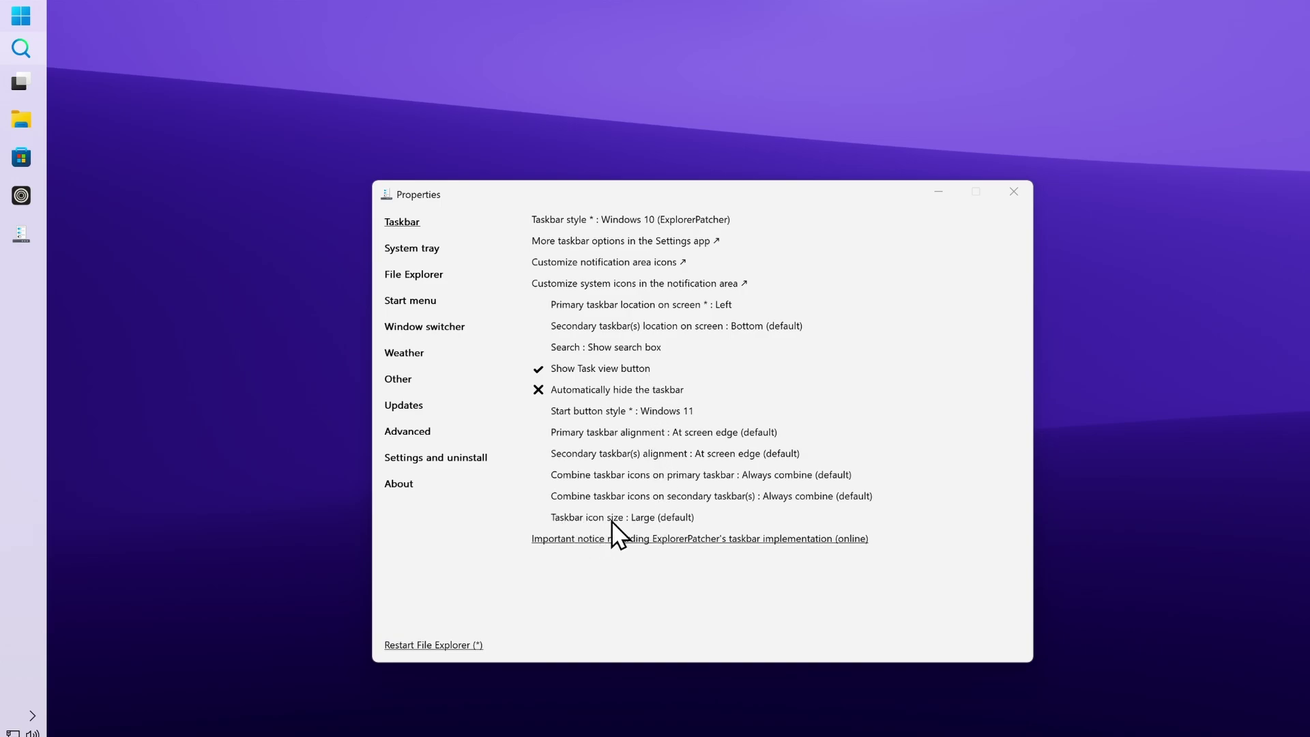
Step: Set taskbar icon size to Small and primary taskbar combining to Never combine
left_click(673, 517)
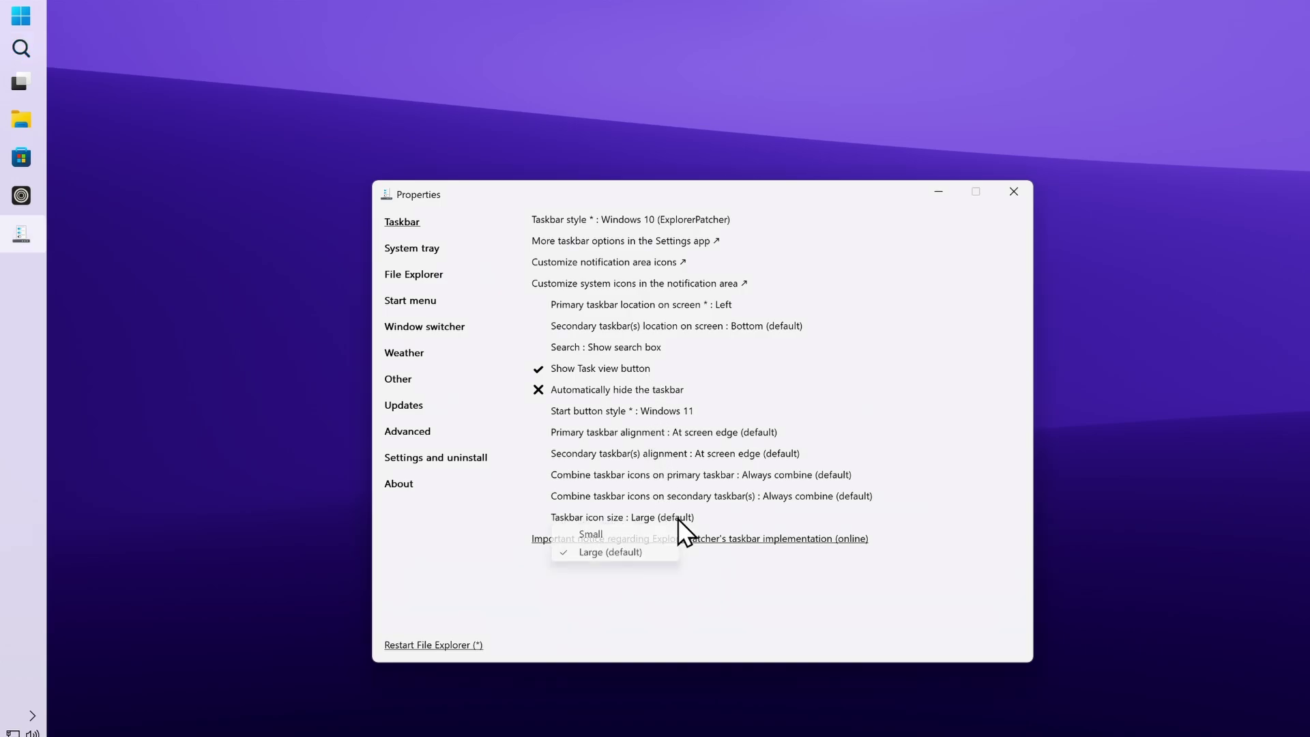
left_click(646, 534)
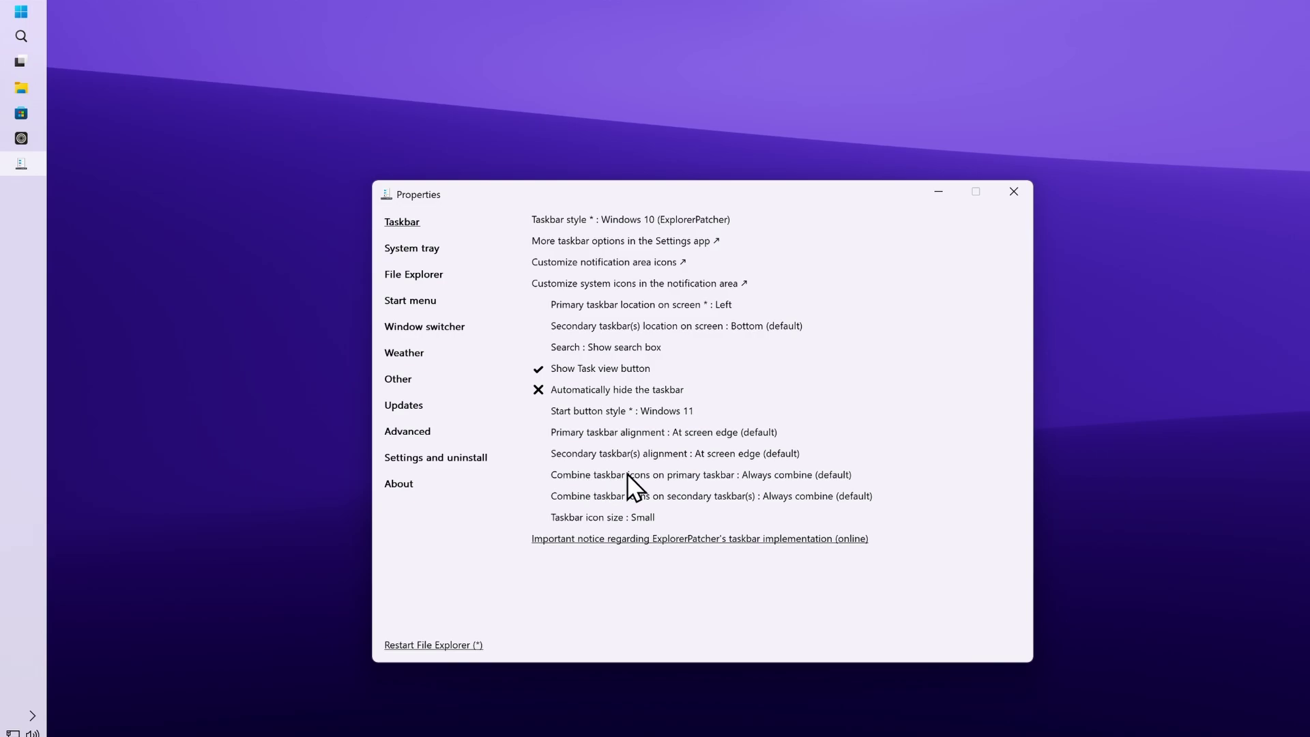
left_click(775, 474)
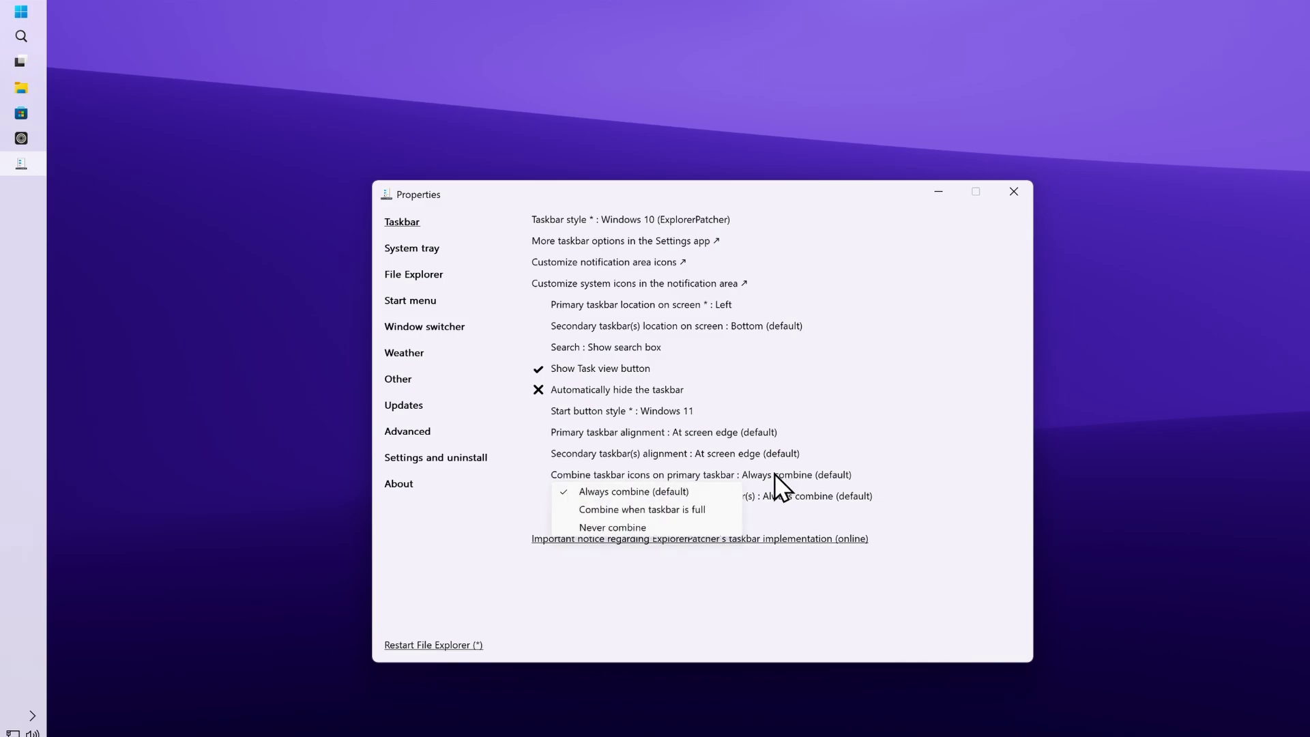
left_click(645, 527)
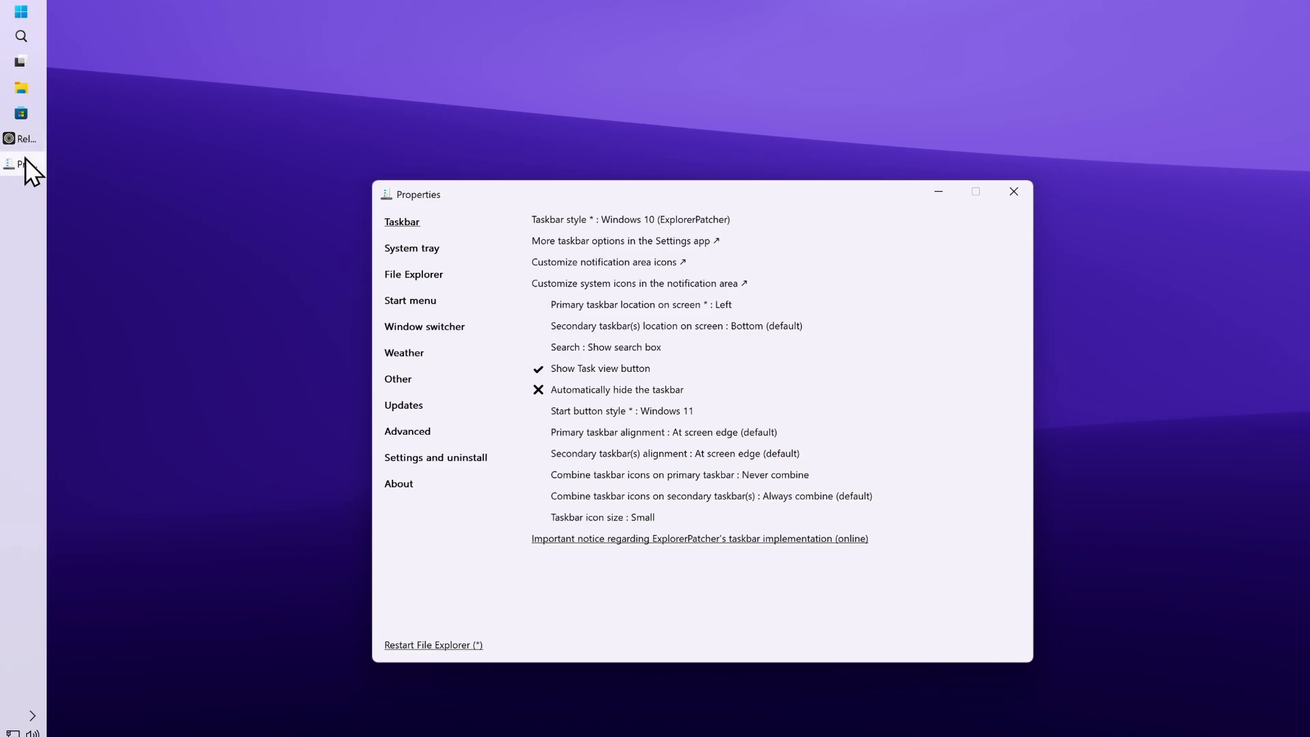
mouse_move(25, 154)
Step: Go to the Window switcher settings and preview the current Alt+Tab switcher
left_click(412, 350)
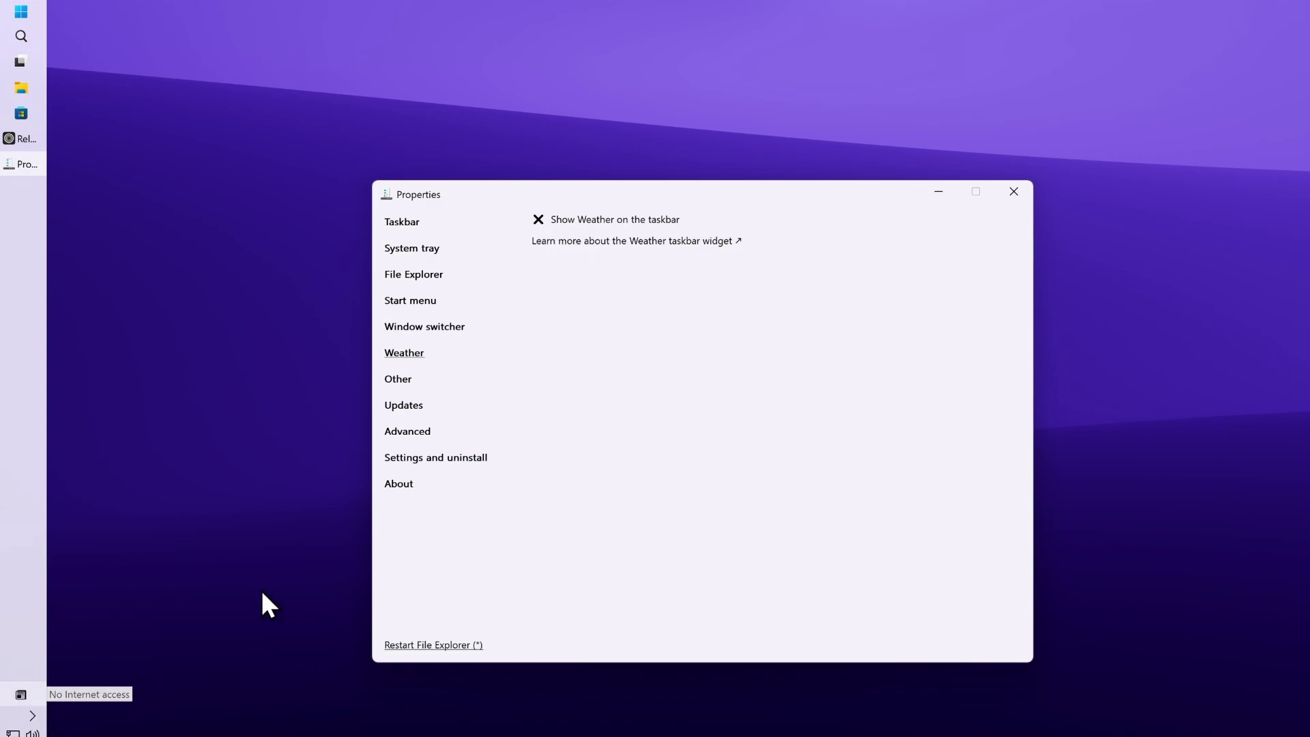
left_click(437, 324)
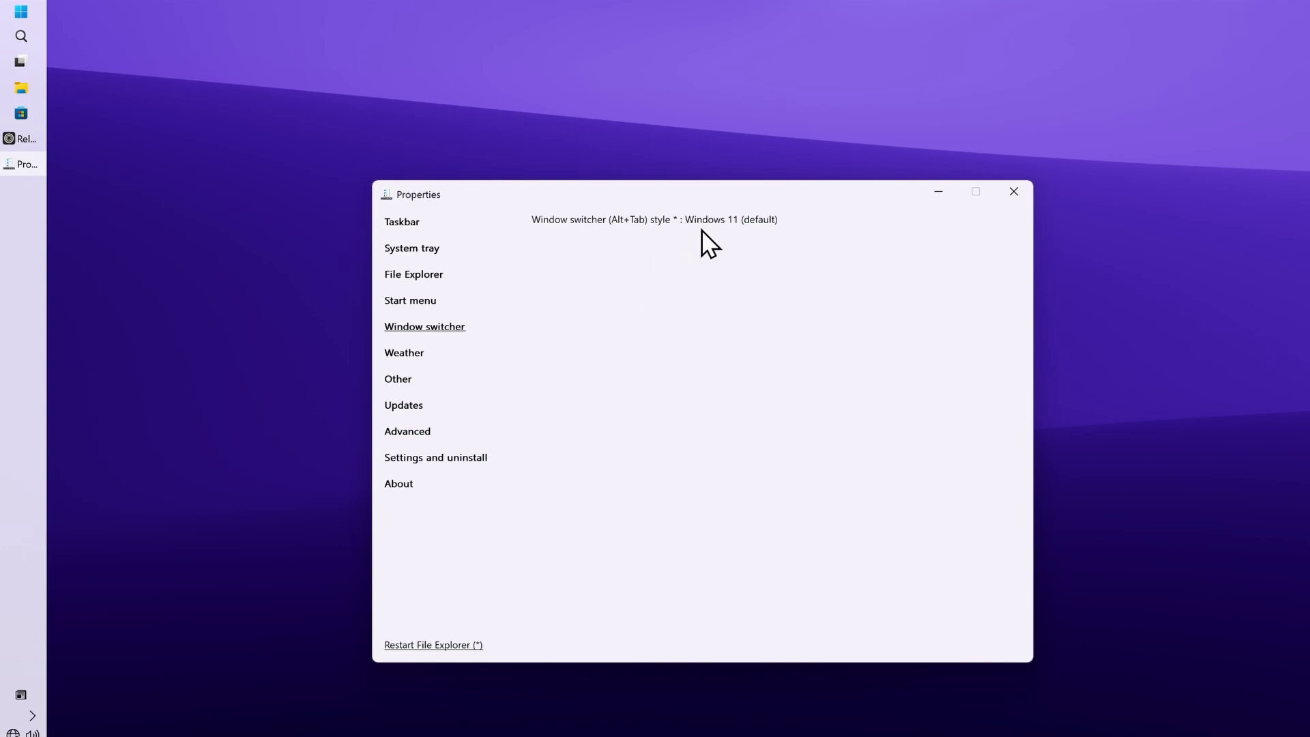
key("alt+Tab")
key("alt+Tab")
key("alt+Tab")
key("alt+Tab")
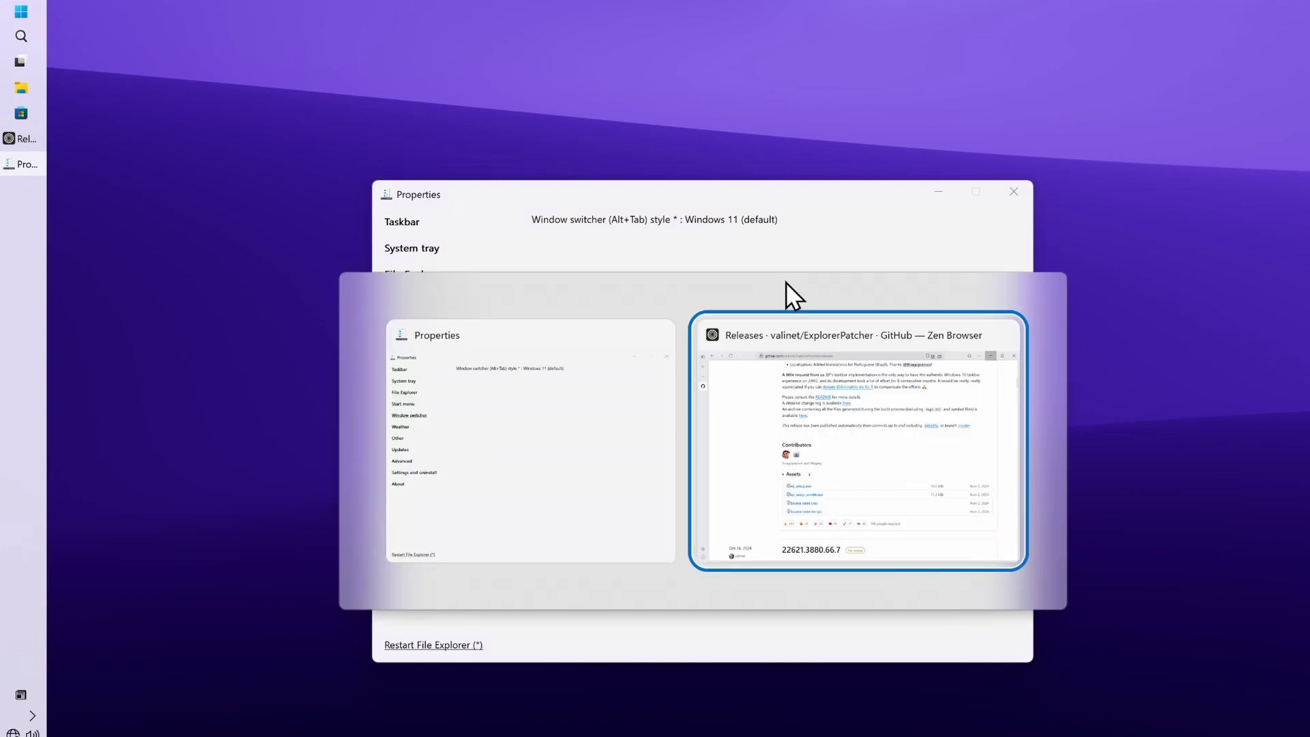
key("alt+Tab")
key("alt+Tab")
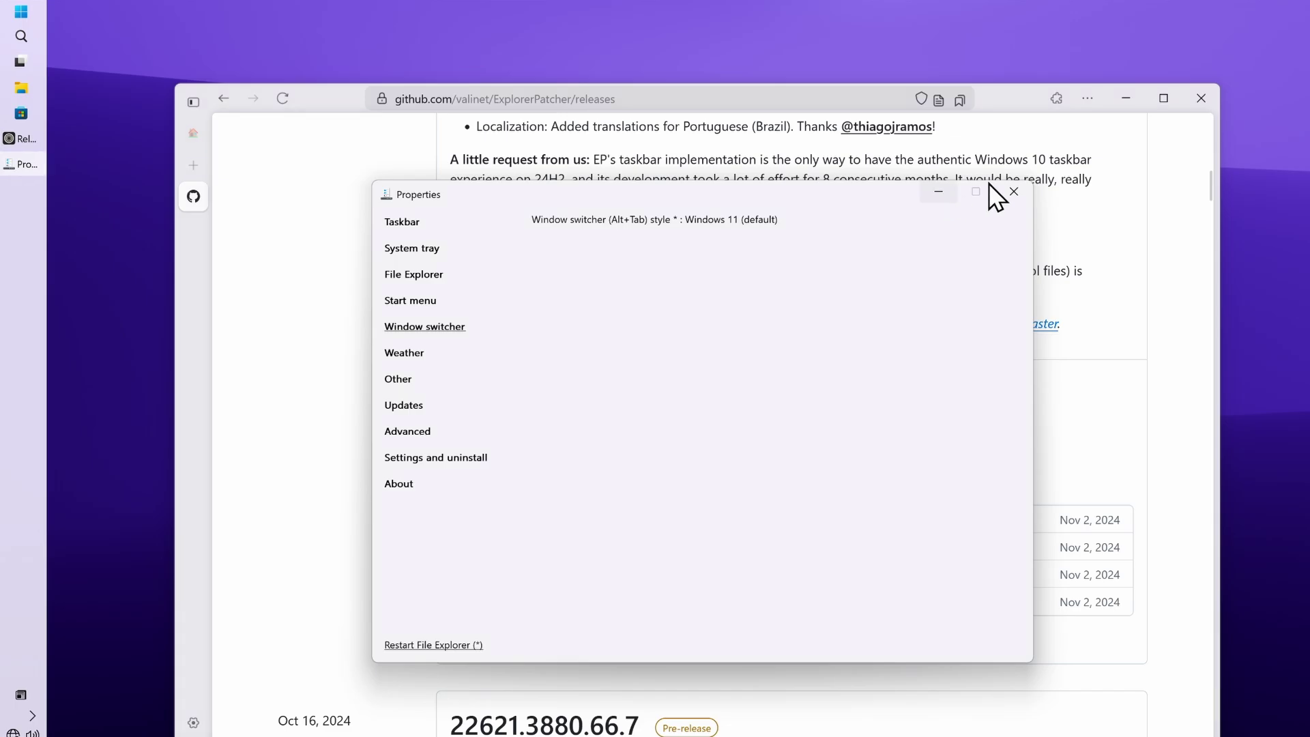
left_click(1119, 102)
Step: Set the window switcher style to Windows 10 and preview it with Alt+Tab
left_click(747, 218)
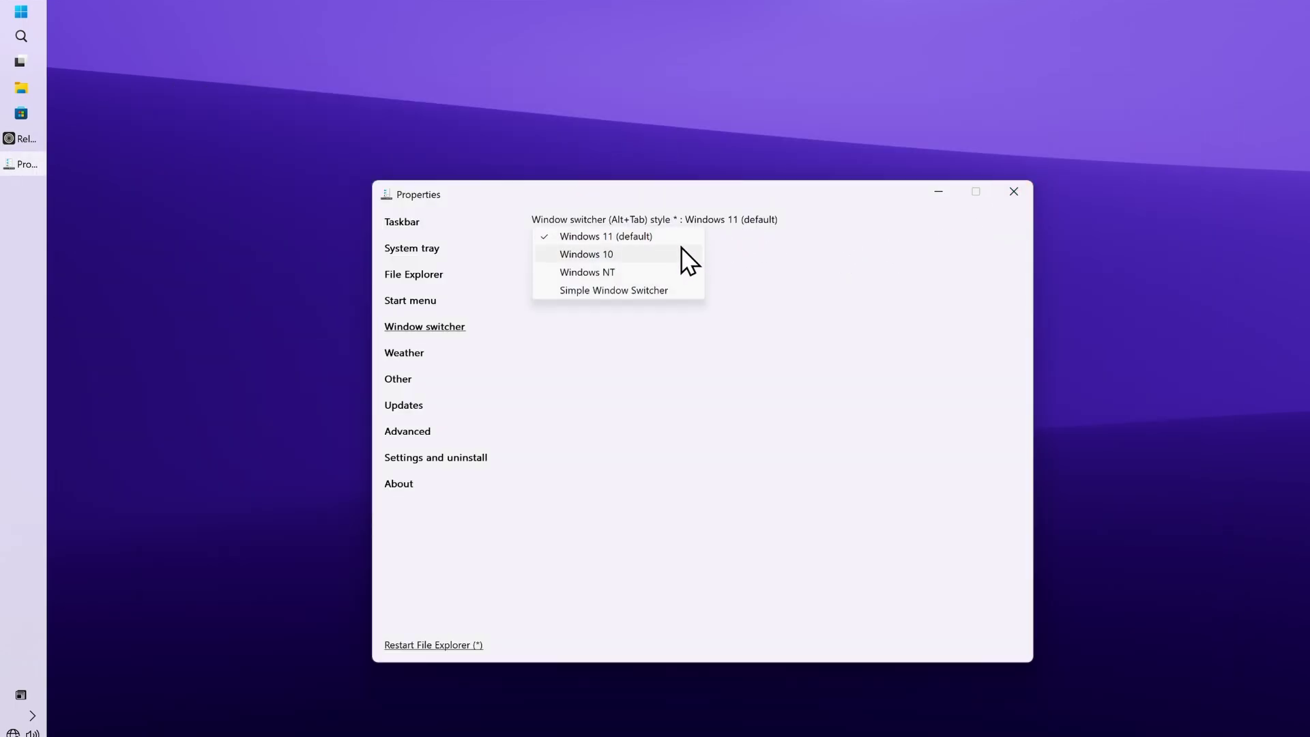
left_click(662, 254)
key("alt+Tab")
key("alt+Tab")
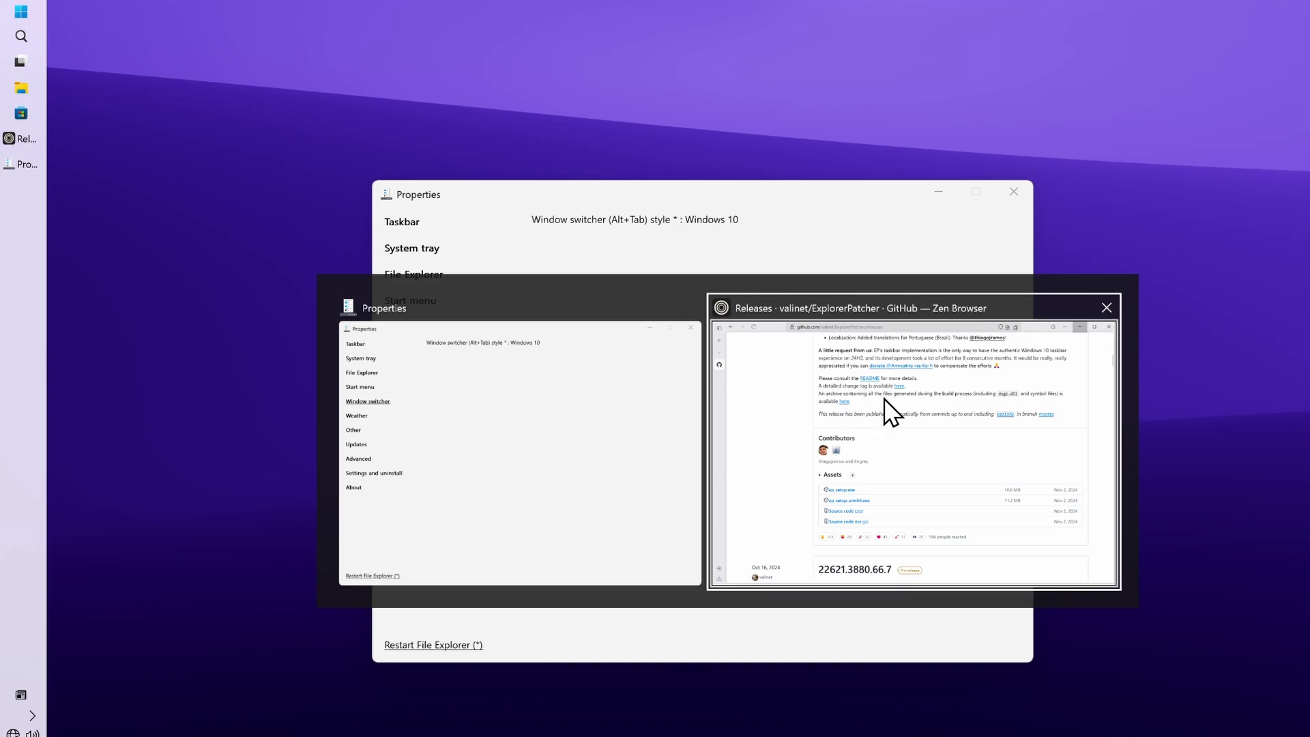
Step: Switch the window switcher style to Windows NT, preview it, then close Properties
left_click(724, 220)
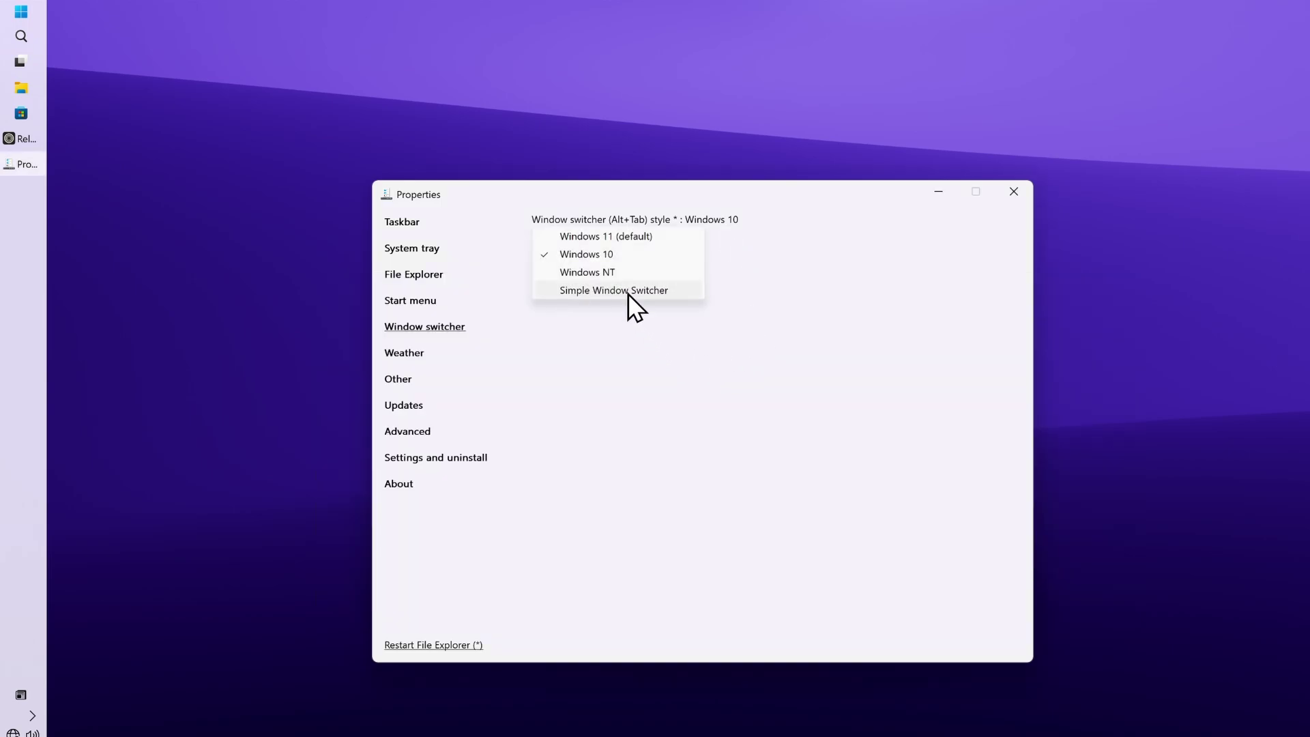
left_click(628, 275)
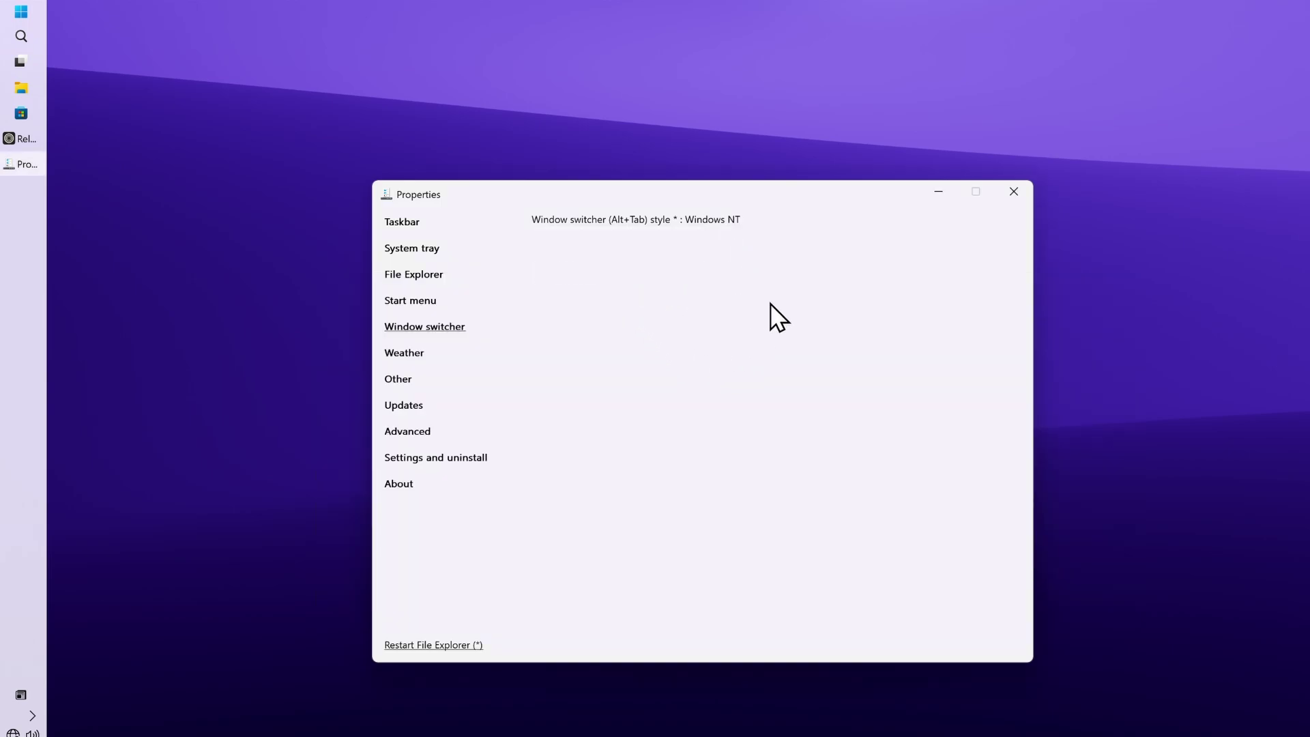
key("alt+Tab")
key("alt+Tab")
key("alt+Tab")
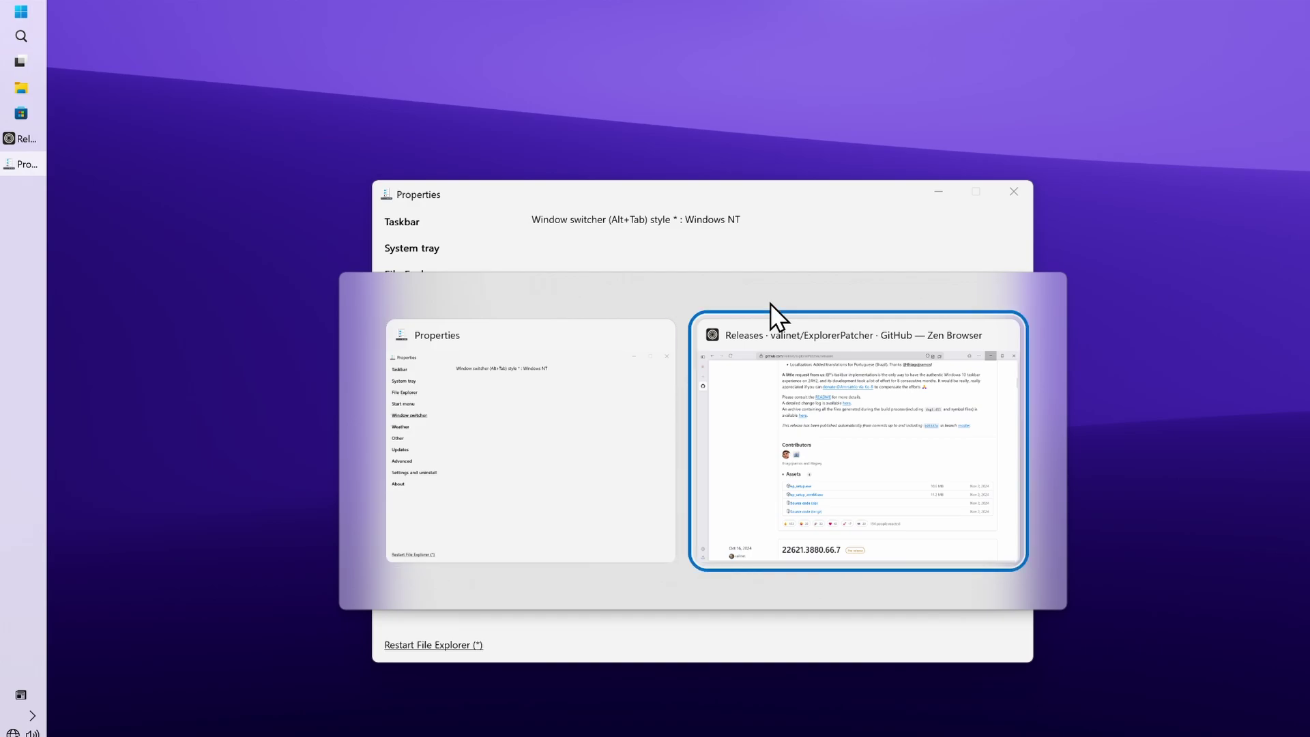
key("alt+Tab")
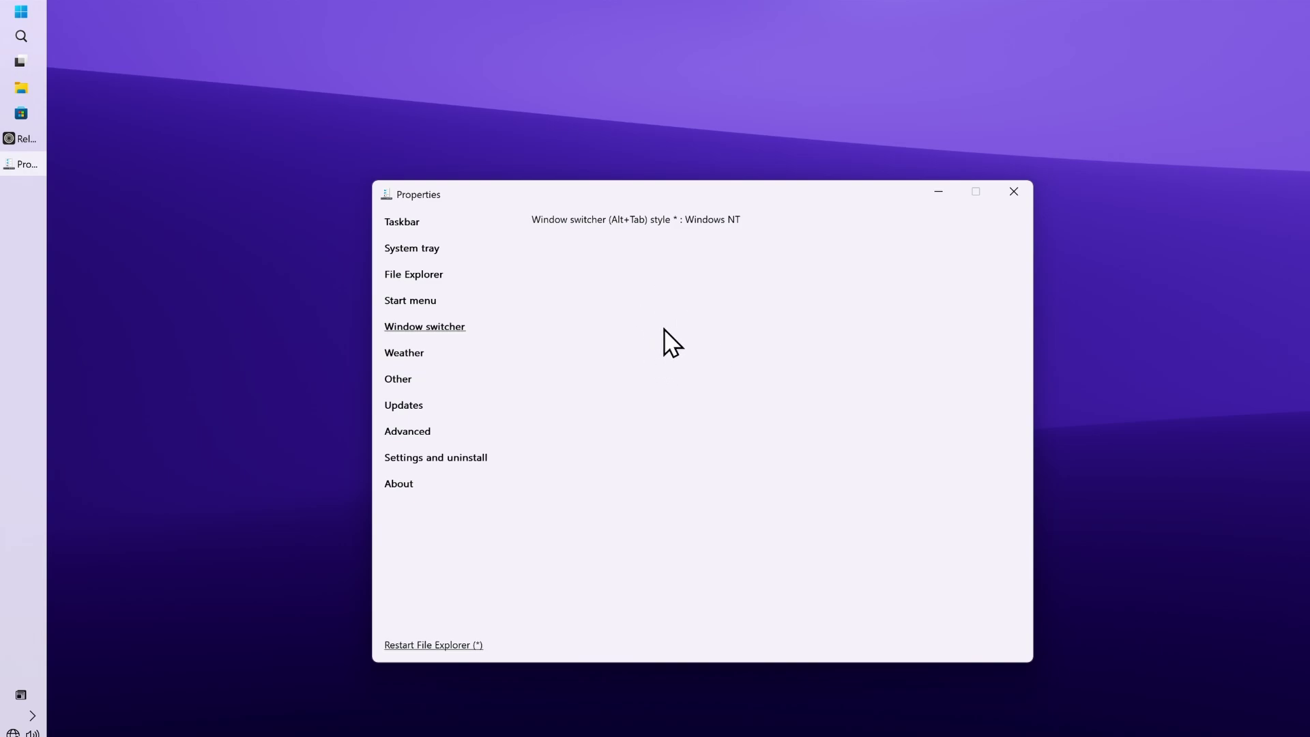
key("alt+F4")
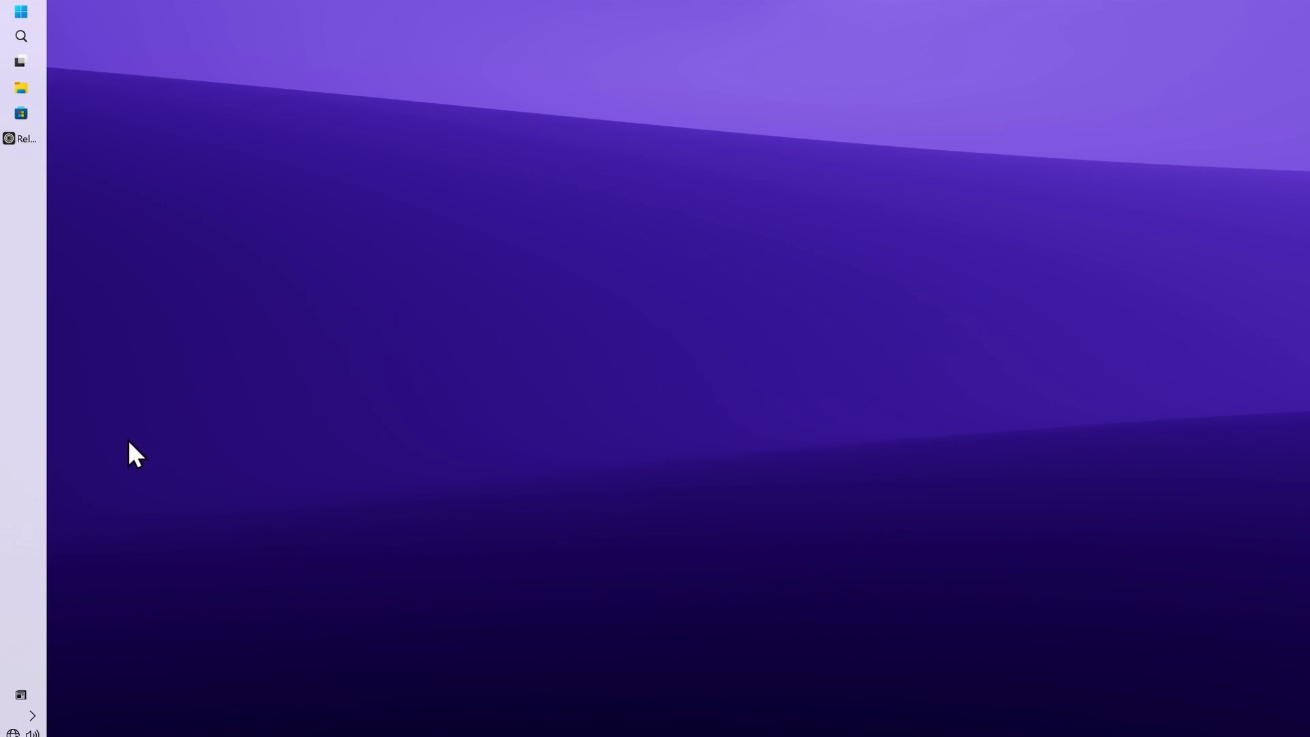
Step: Open ExplorerPatcher Properties from the taskbar to its Settings and uninstall section
right_click(19, 355)
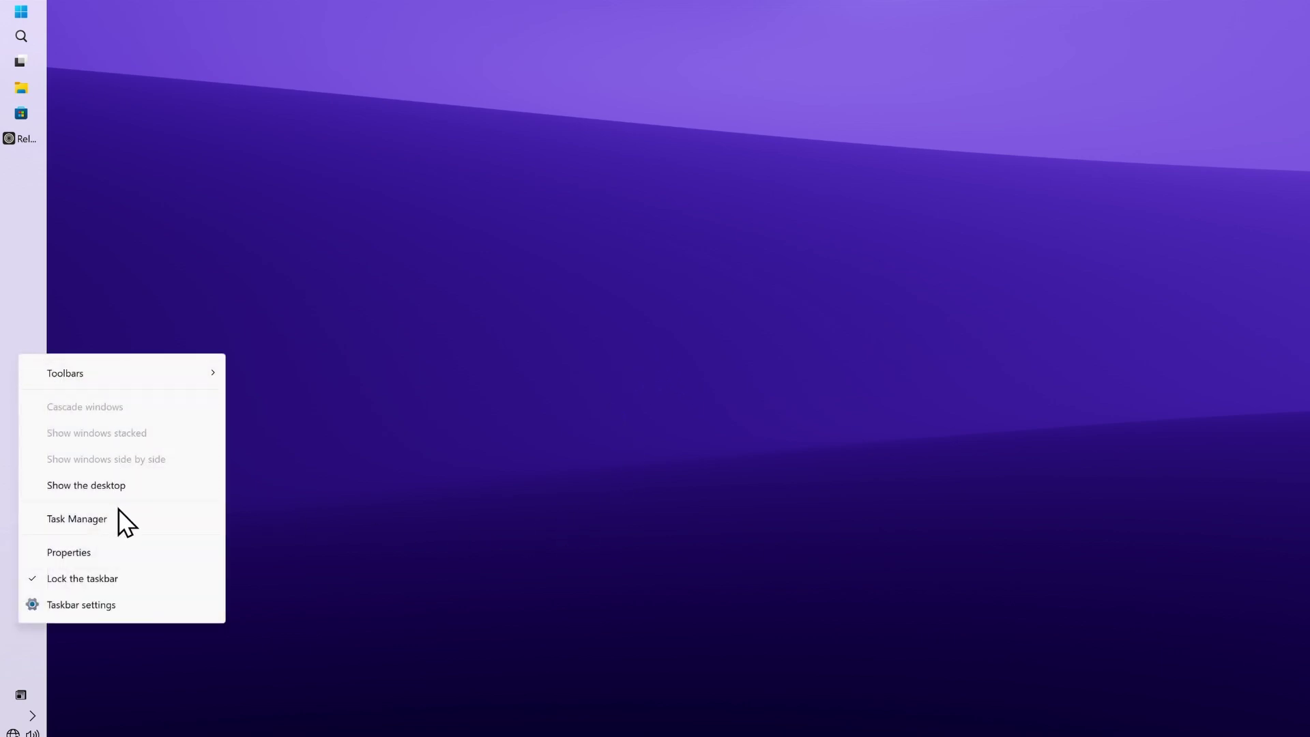
left_click(109, 554)
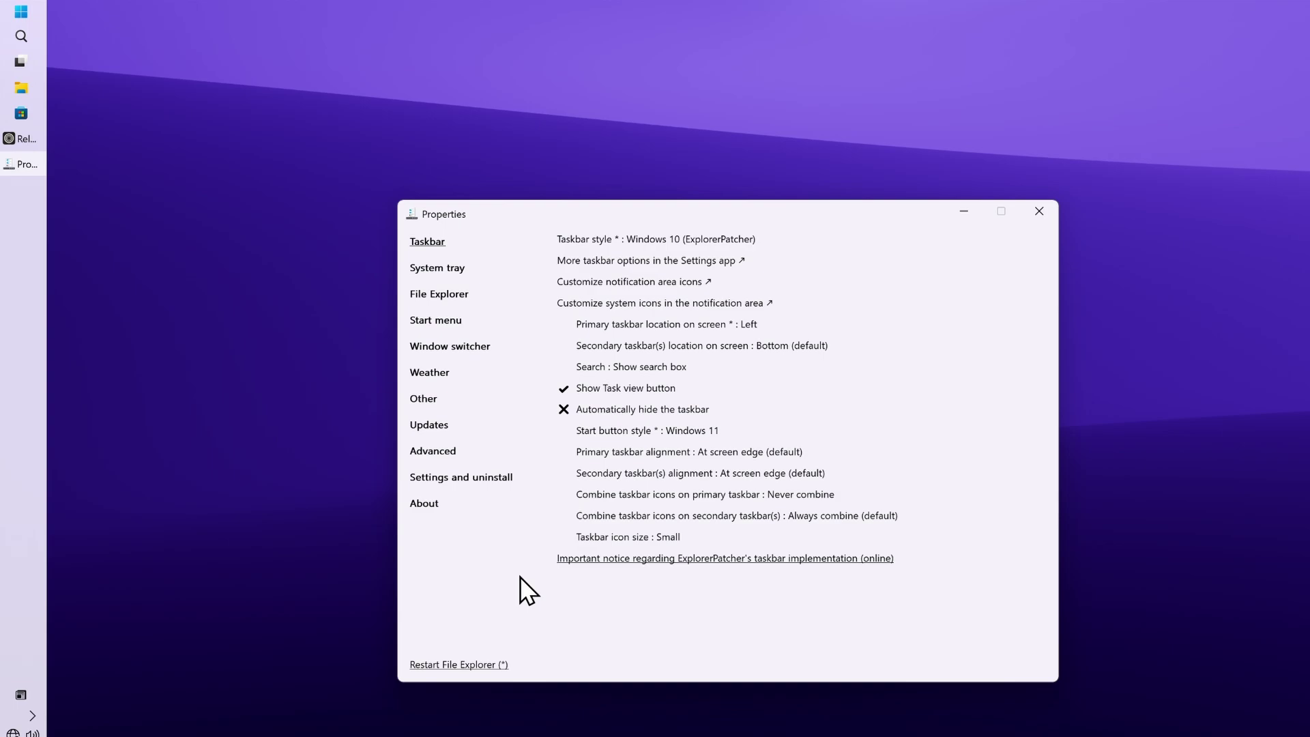
left_click(446, 483)
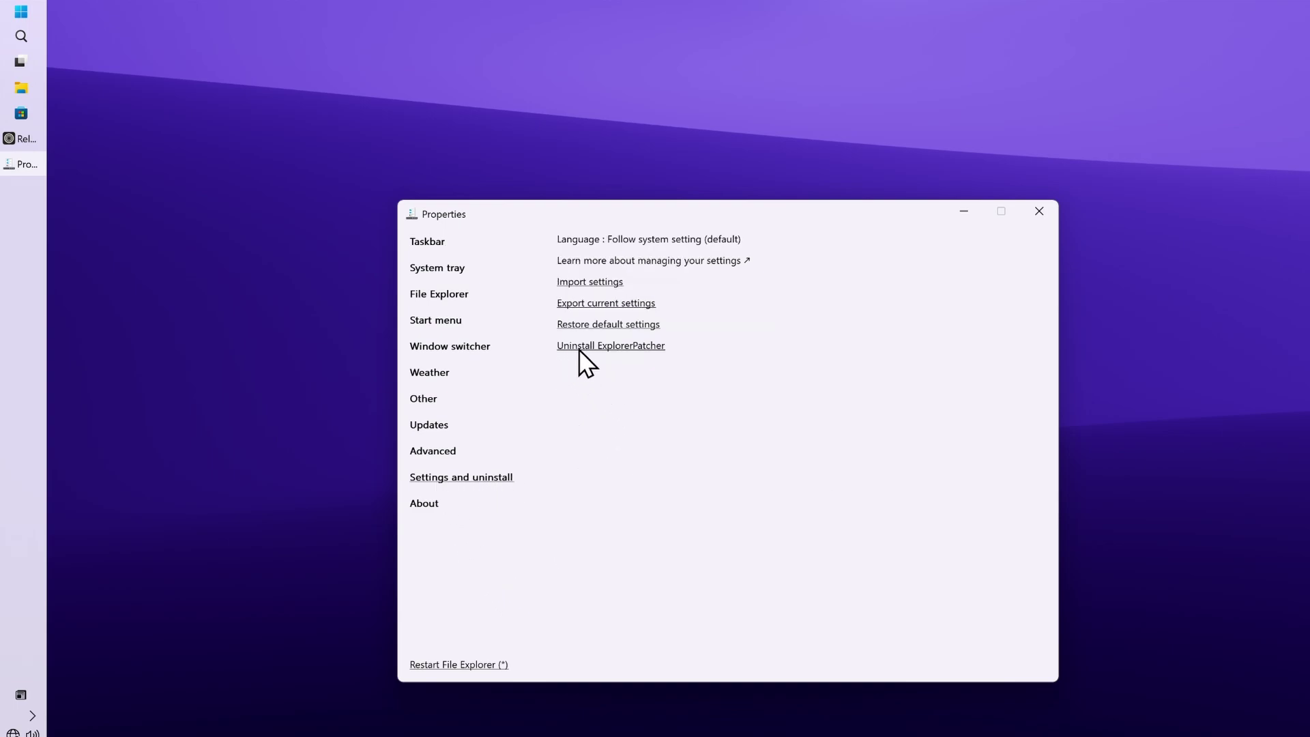
Step: Run Uninstall ExplorerPatcher, approving the SmartScreen, confirmation and UAC prompts
left_click(612, 345)
left_click(807, 601)
left_click(784, 505)
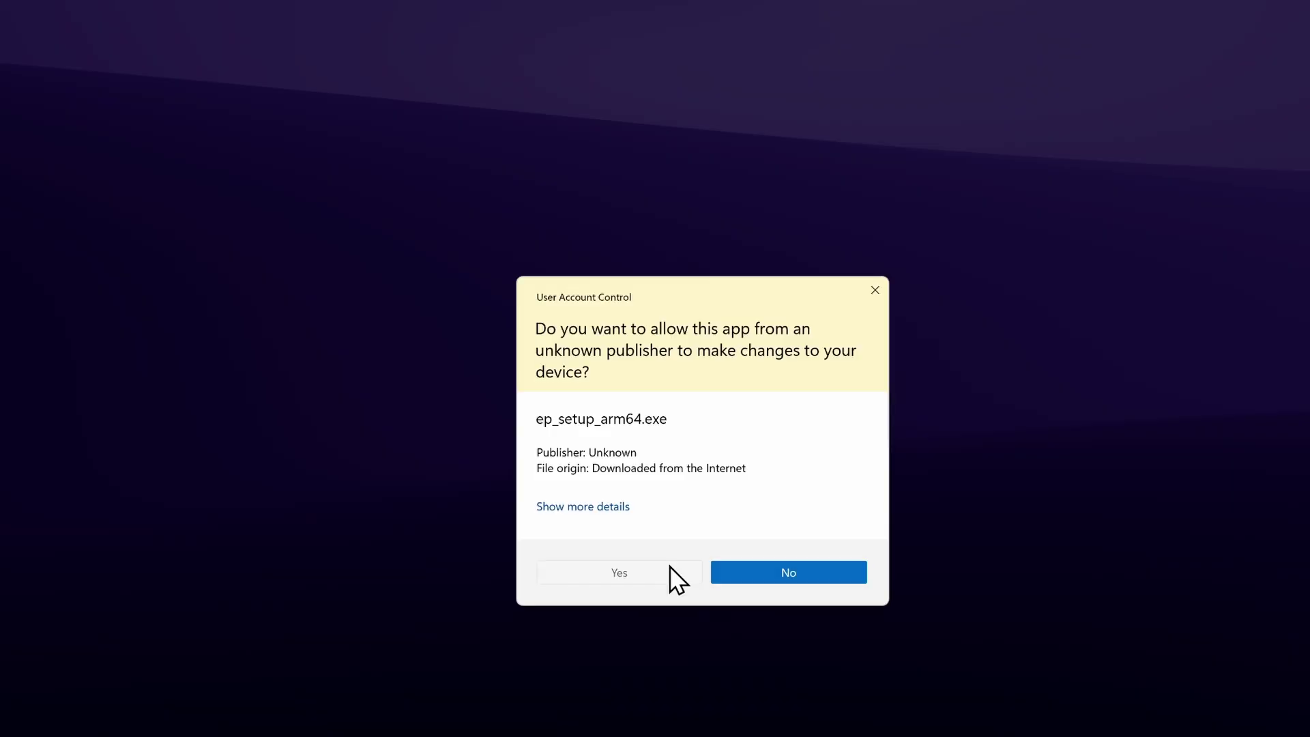
left_click(670, 579)
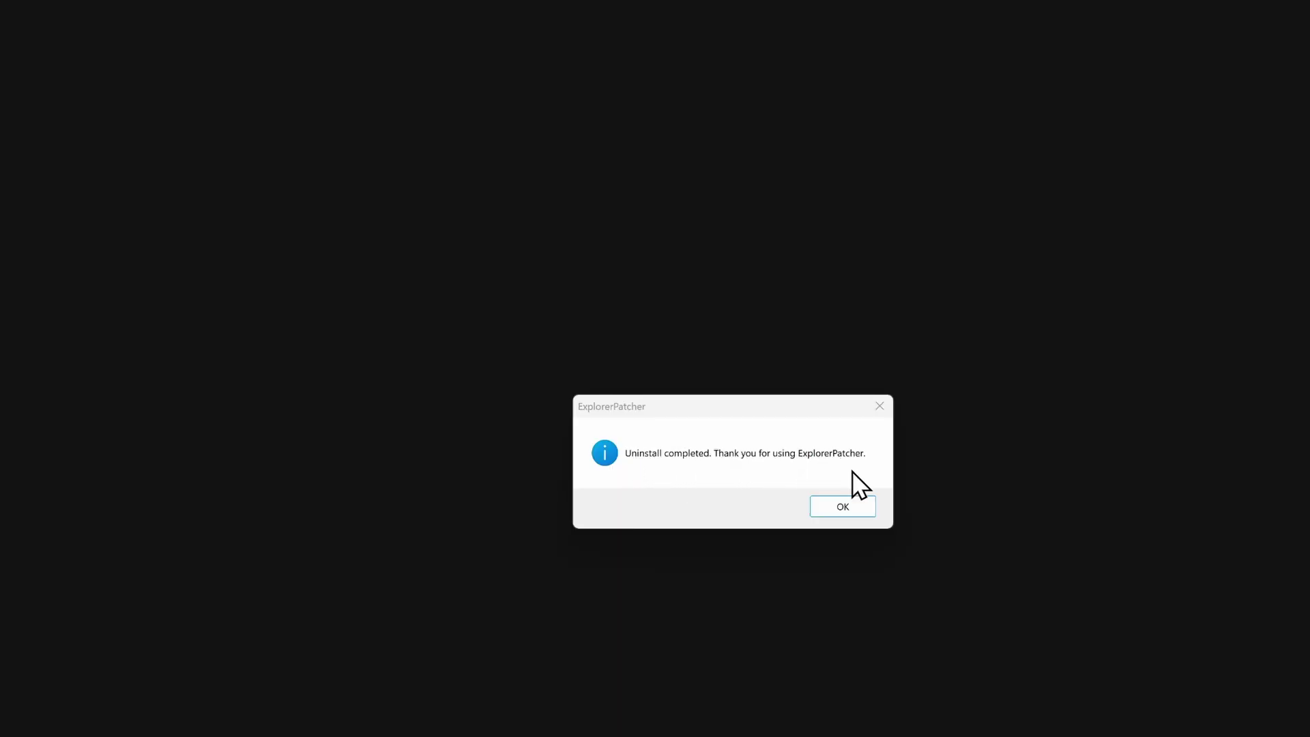
Step: Dismiss the 'Uninstall completed' message and check the restored stock Start menu
left_click(845, 508)
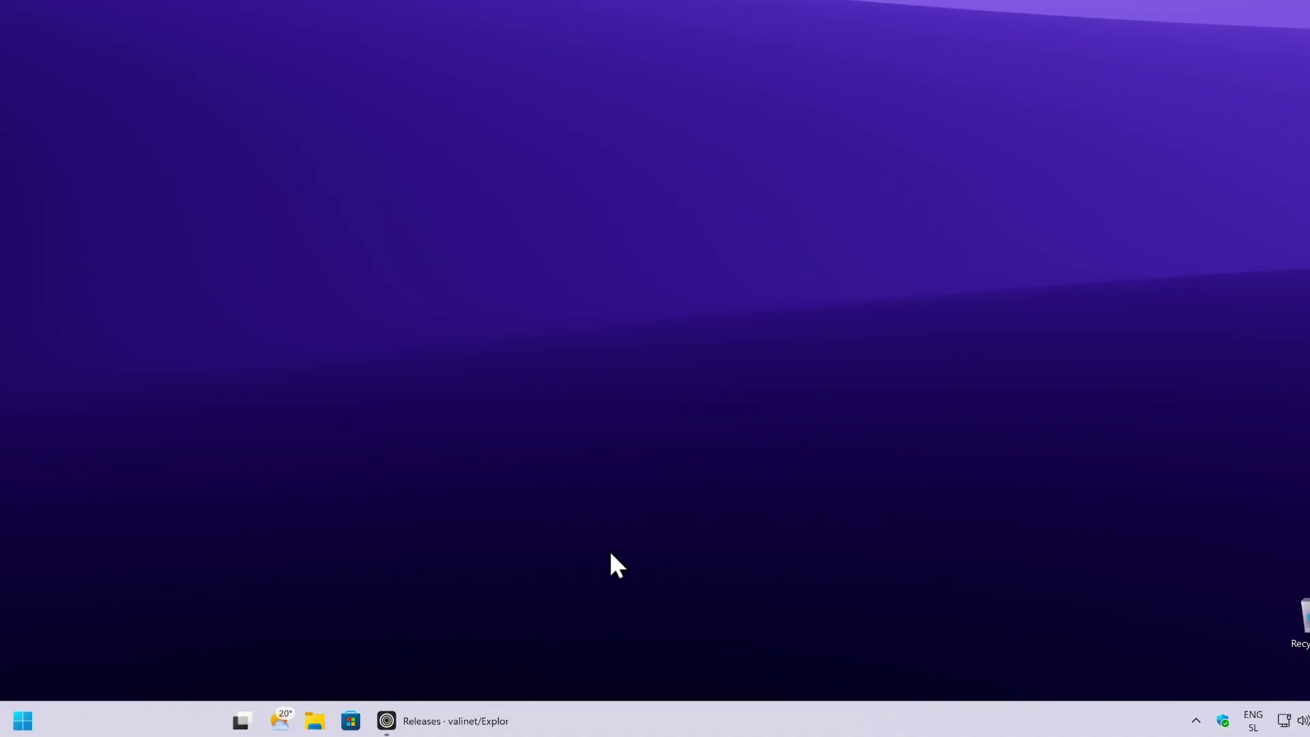
left_click(24, 720)
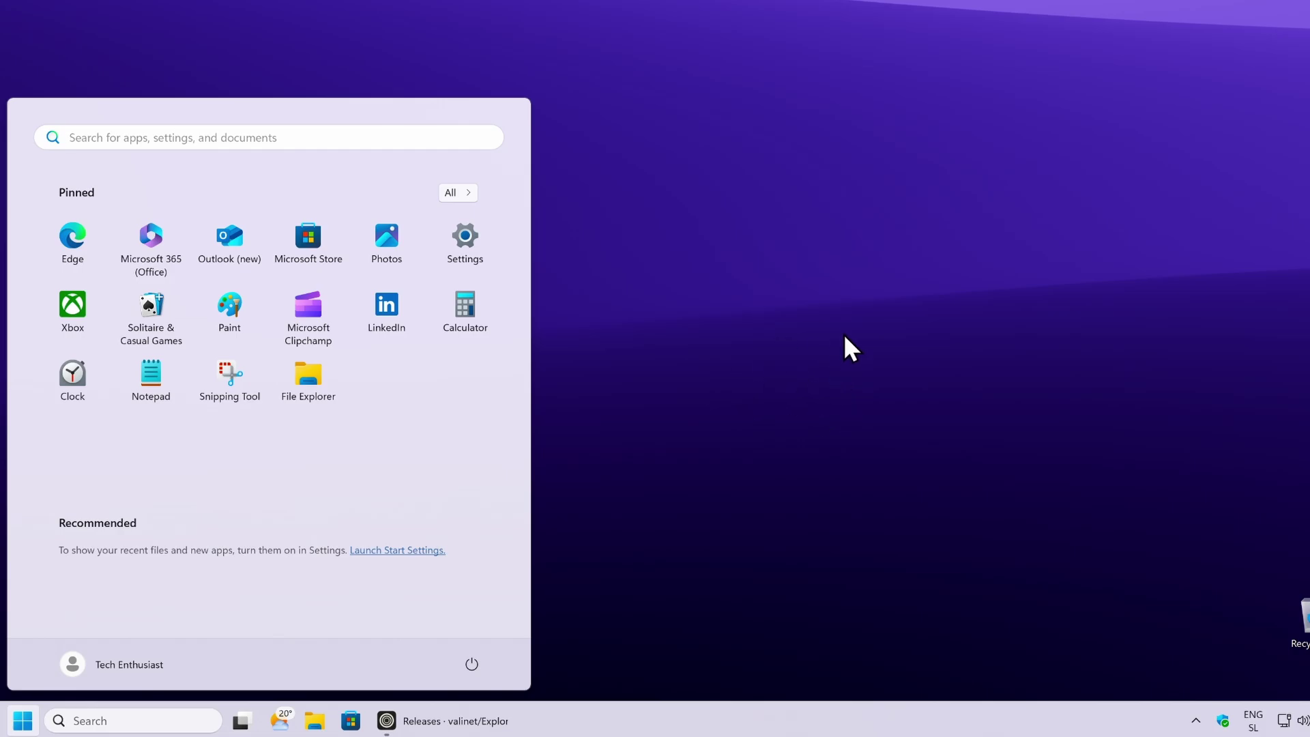
left_click(784, 337)
Step: Check the stock Windows 11 taskbar's right-click menu
right_click(908, 723)
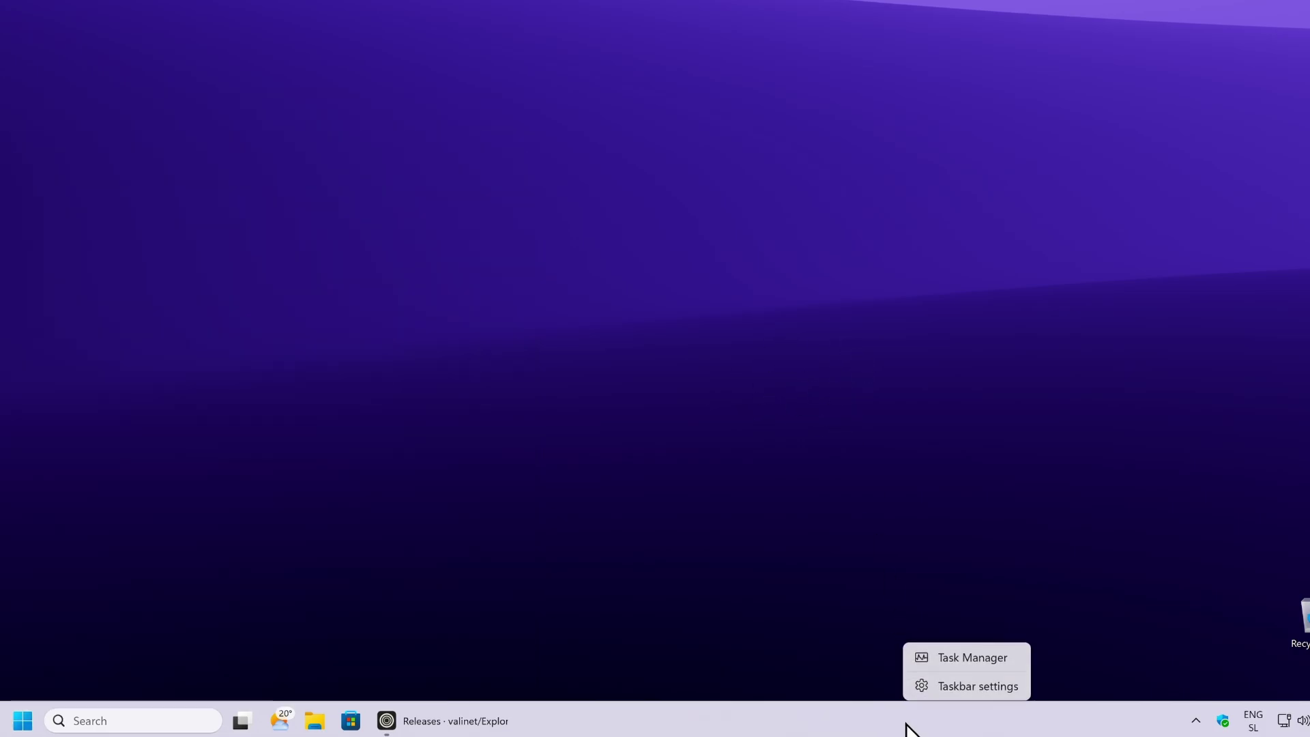
left_click(960, 648)
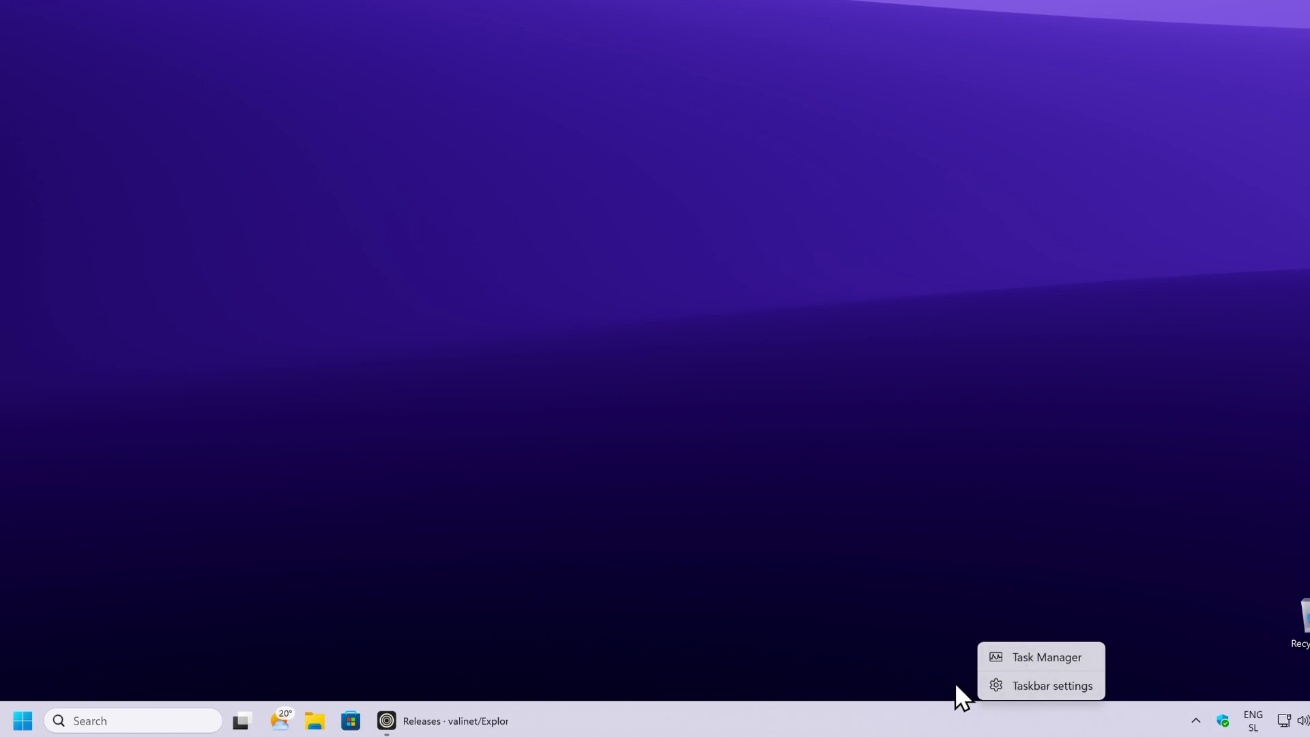
left_click(919, 713)
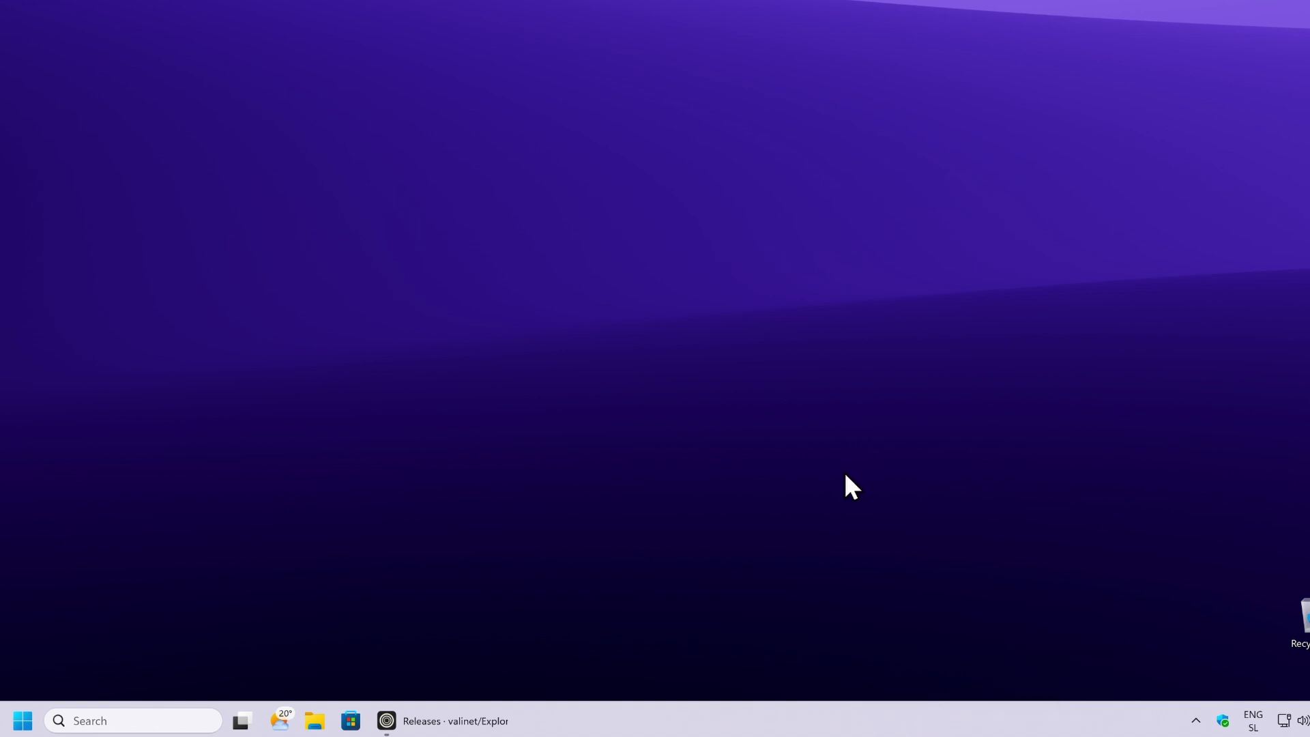